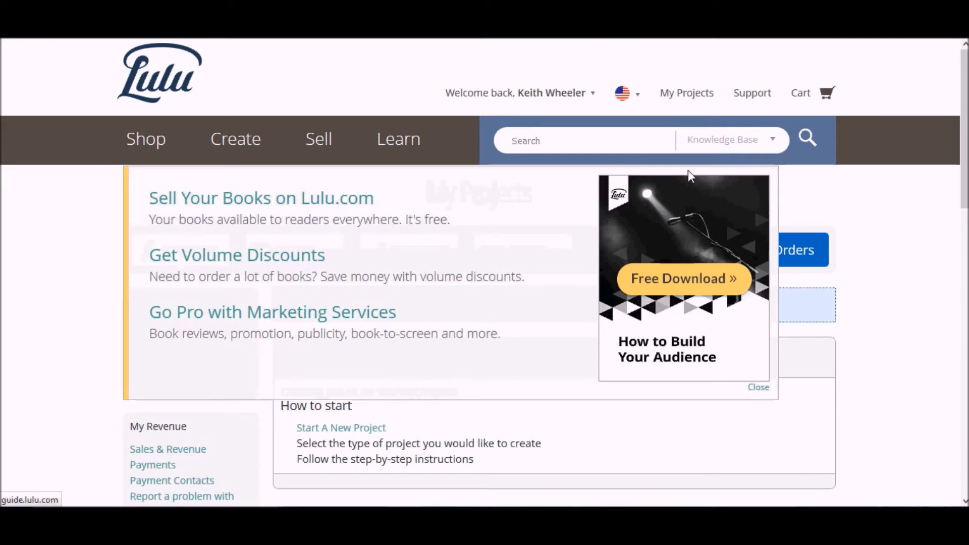
{"action": "mouse_move", "coordinate": [543, 96]}
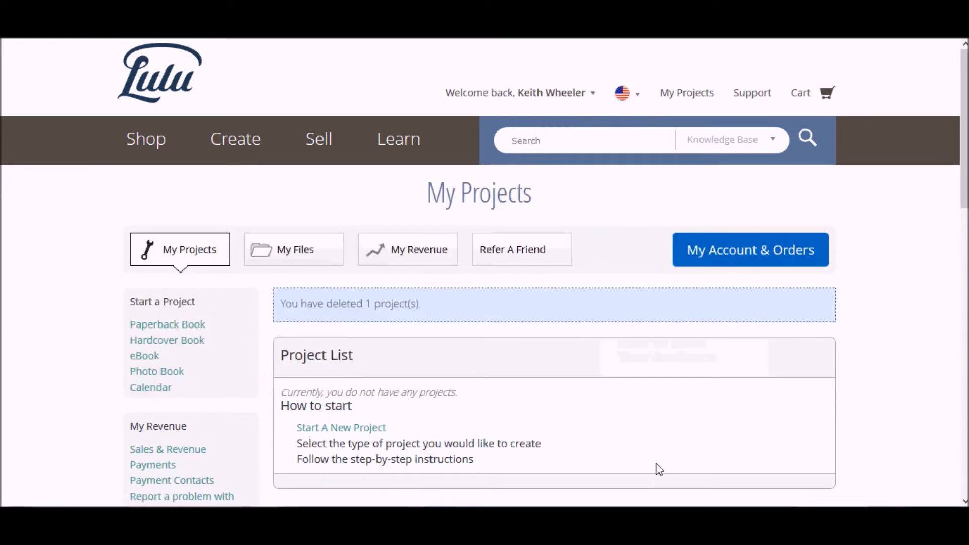
{"action": "scroll", "coordinate": [659, 469], "scroll_direction": "down", "scroll_amount": 2}
{"action": "scroll", "coordinate": [659, 469], "scroll_direction": "up", "scroll_amount": 2}
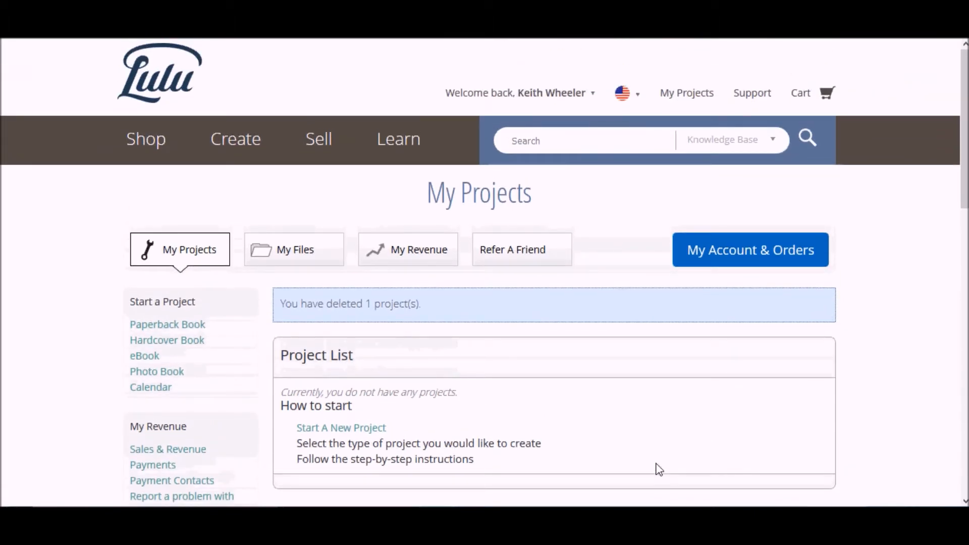
Step: Go to the book creation page and start a print book
{"action": "mouse_move", "coordinate": [247, 144]}
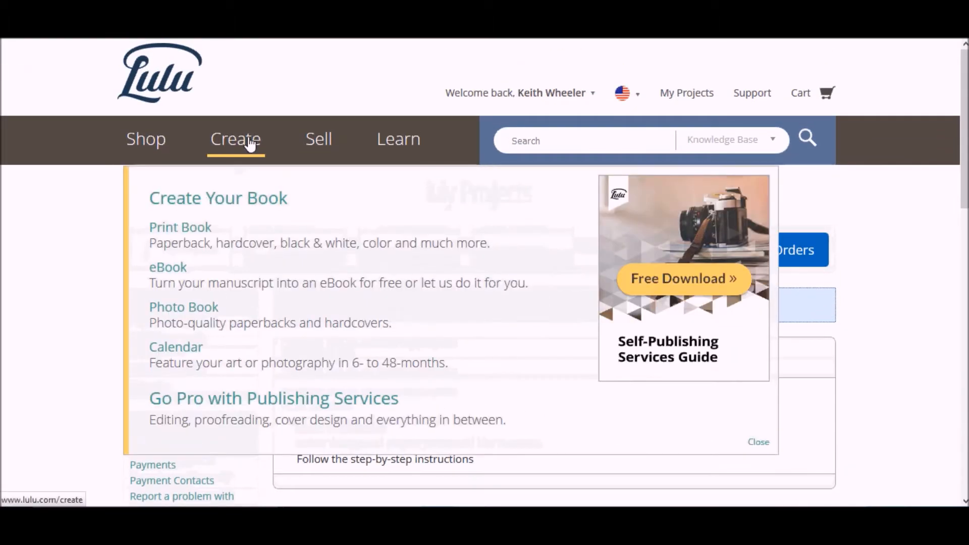
{"action": "left_click", "coordinate": [249, 140]}
{"action": "scroll", "coordinate": [288, 379], "scroll_direction": "down", "scroll_amount": 10}
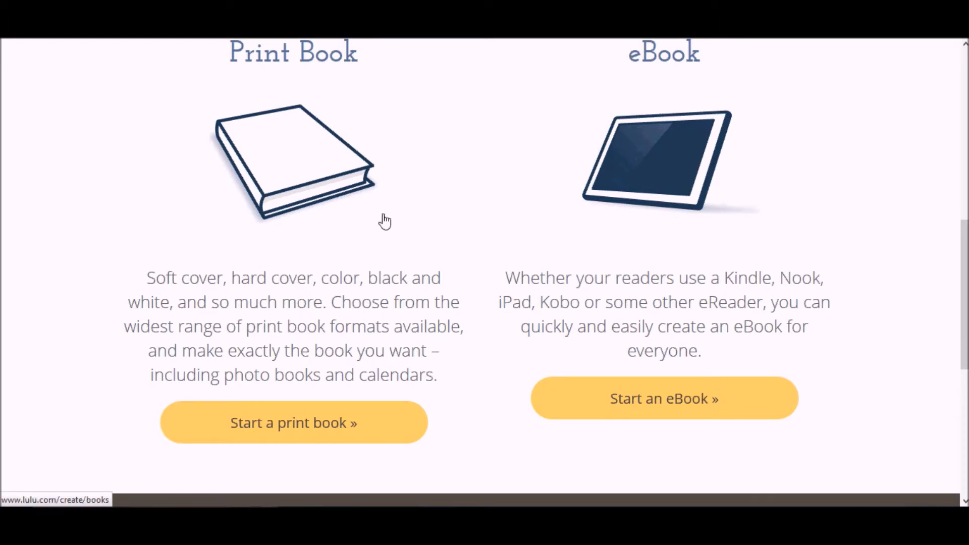
{"action": "left_click", "coordinate": [307, 433]}
Step: Review the Premium Paperback US Trade format and set the page count of its manufacturing cost estimate to 50
{"action": "scroll", "coordinate": [307, 434], "scroll_direction": "down", "scroll_amount": 3}
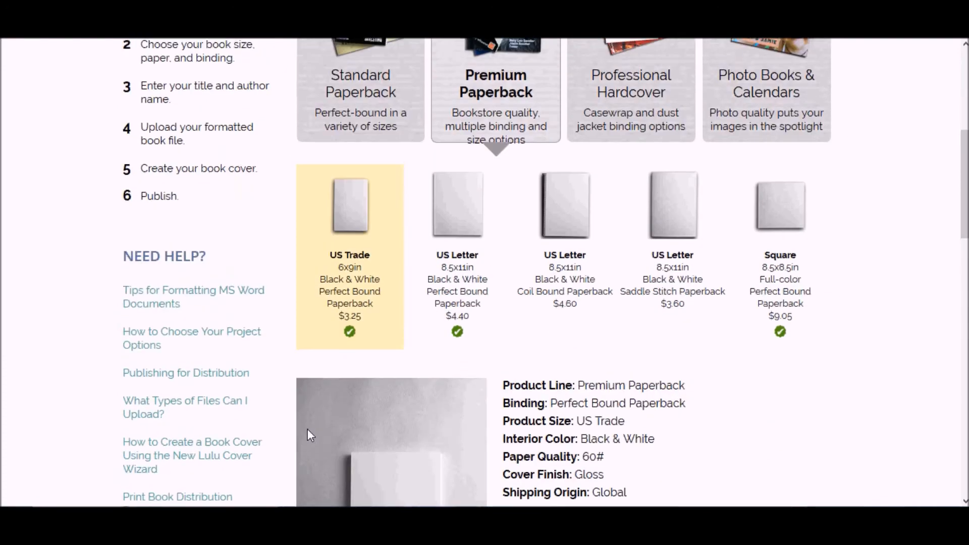
{"action": "scroll", "coordinate": [307, 429], "scroll_direction": "up", "scroll_amount": 4}
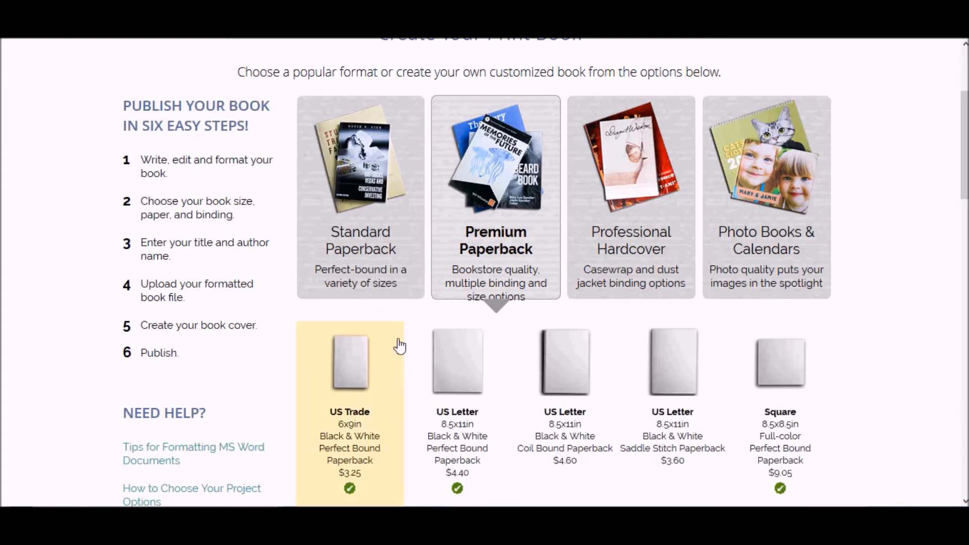
{"action": "scroll", "coordinate": [399, 347], "scroll_direction": "down", "scroll_amount": 2}
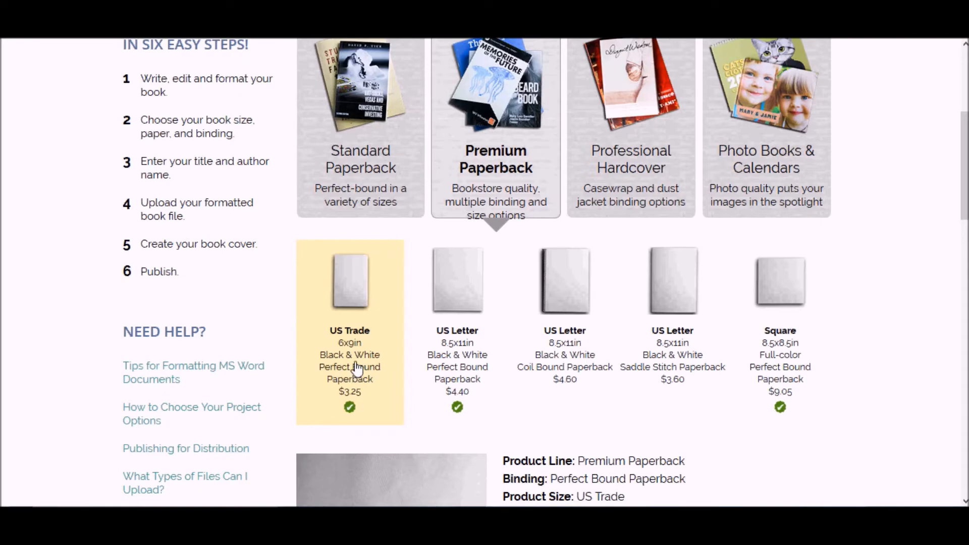
{"action": "scroll", "coordinate": [373, 363], "scroll_direction": "down", "scroll_amount": 6}
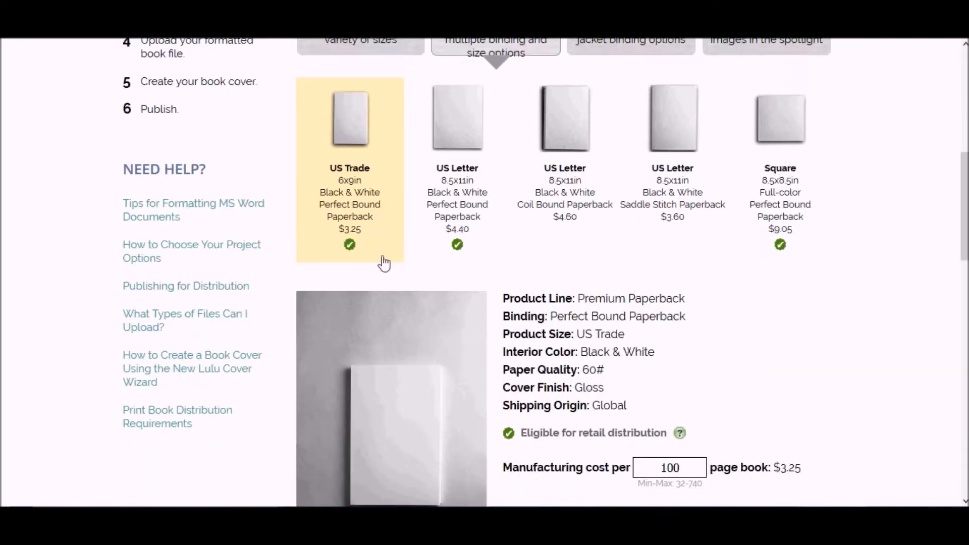
{"action": "scroll", "coordinate": [383, 255], "scroll_direction": "down", "scroll_amount": 3}
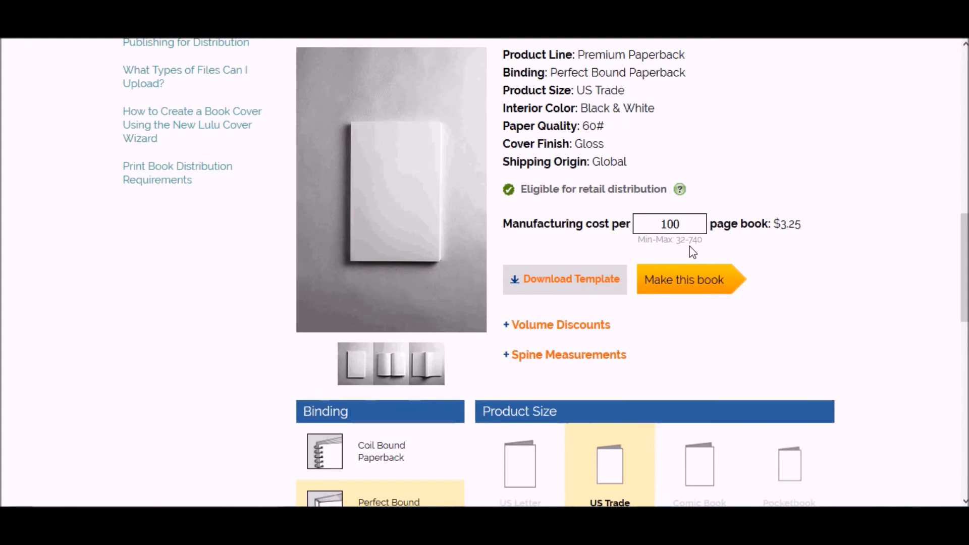
{"action": "left_click_drag", "start_coordinate": [688, 222], "coordinate": [652, 223]}
{"action": "type", "text": "50"}
Step: Examine the binding, interior print and product size options, plus the volume discounts and spine measurements
{"action": "scroll", "coordinate": [660, 375], "scroll_direction": "down", "scroll_amount": 5}
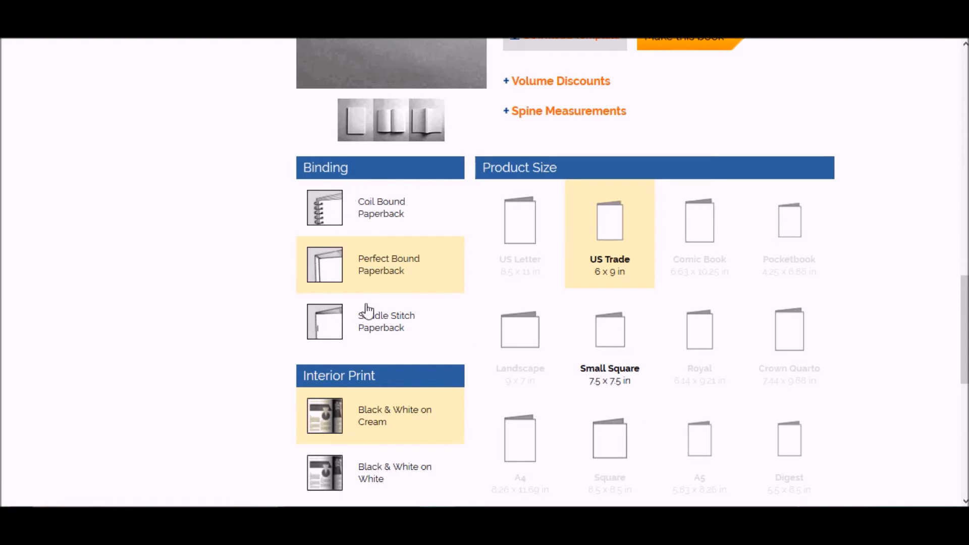
{"action": "scroll", "coordinate": [382, 359], "scroll_direction": "down", "scroll_amount": 3}
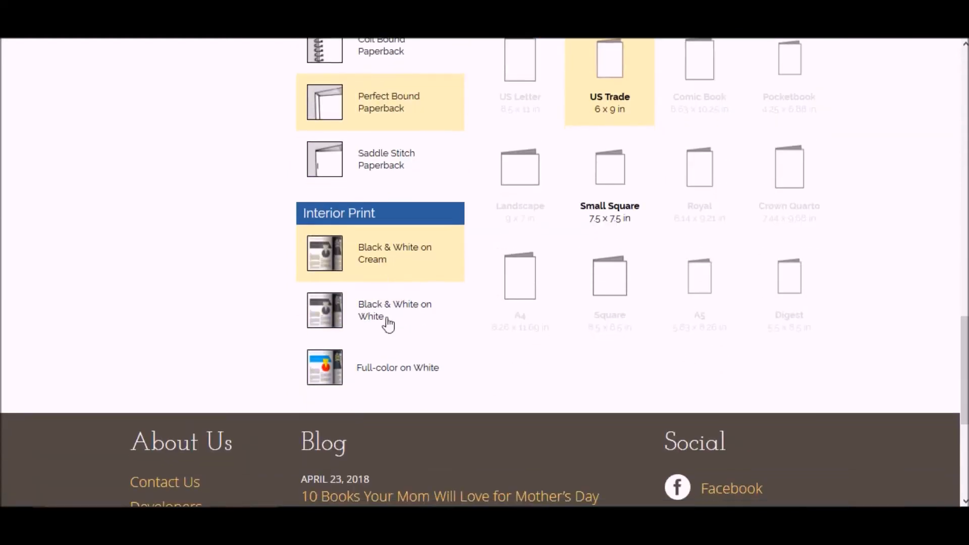
{"action": "scroll", "coordinate": [401, 309], "scroll_direction": "up", "scroll_amount": 3}
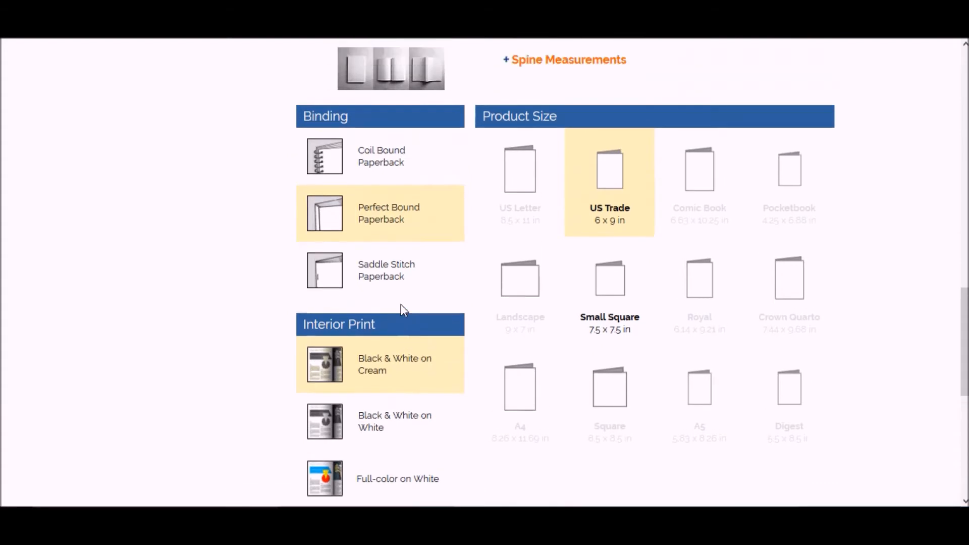
{"action": "scroll", "coordinate": [625, 378], "scroll_direction": "up", "scroll_amount": 2}
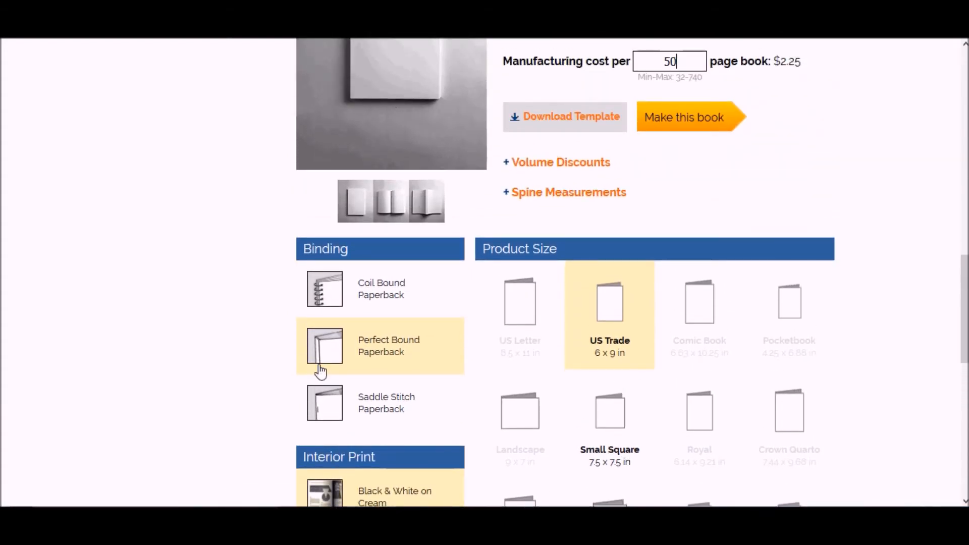
{"action": "scroll", "coordinate": [350, 364], "scroll_direction": "up", "scroll_amount": 4}
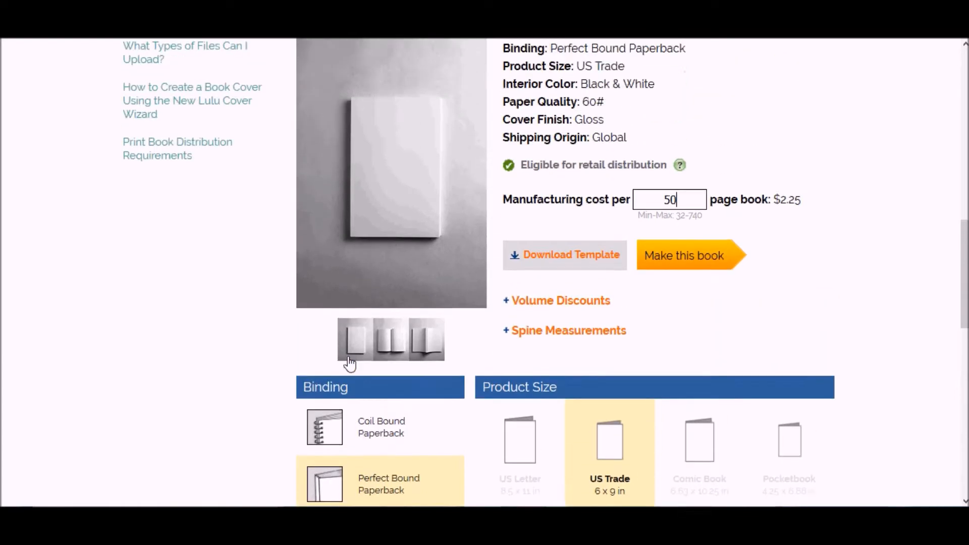
{"action": "left_click", "coordinate": [549, 332]}
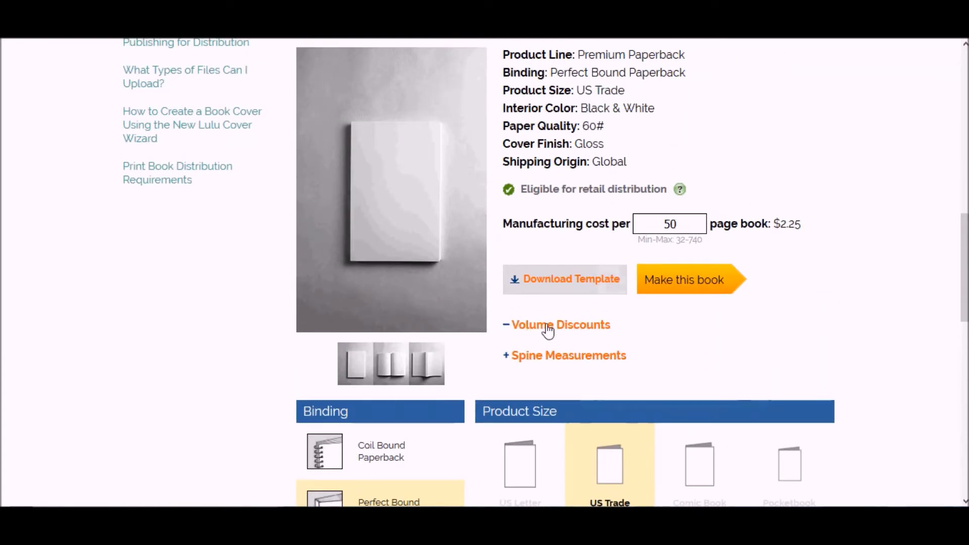
{"action": "left_click", "coordinate": [550, 328]}
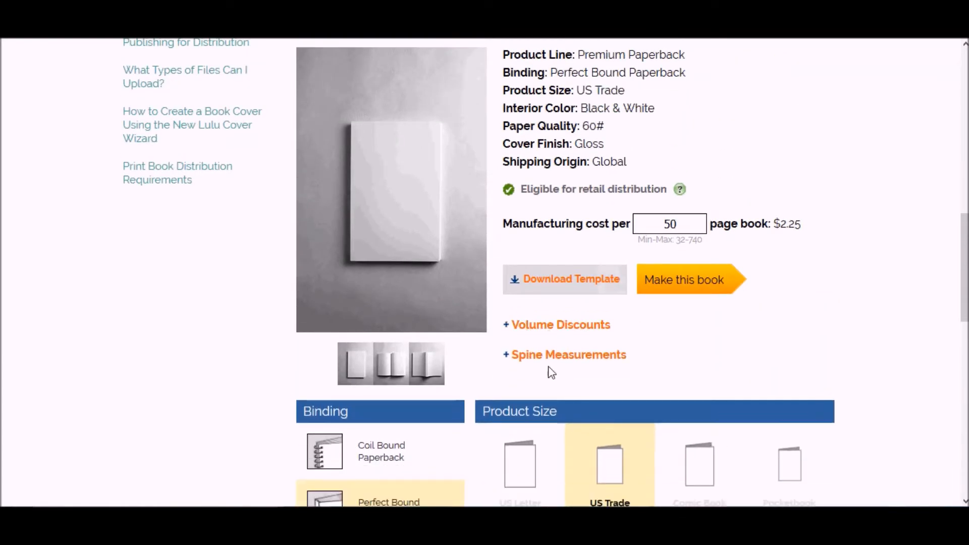
{"action": "left_click", "coordinate": [541, 356]}
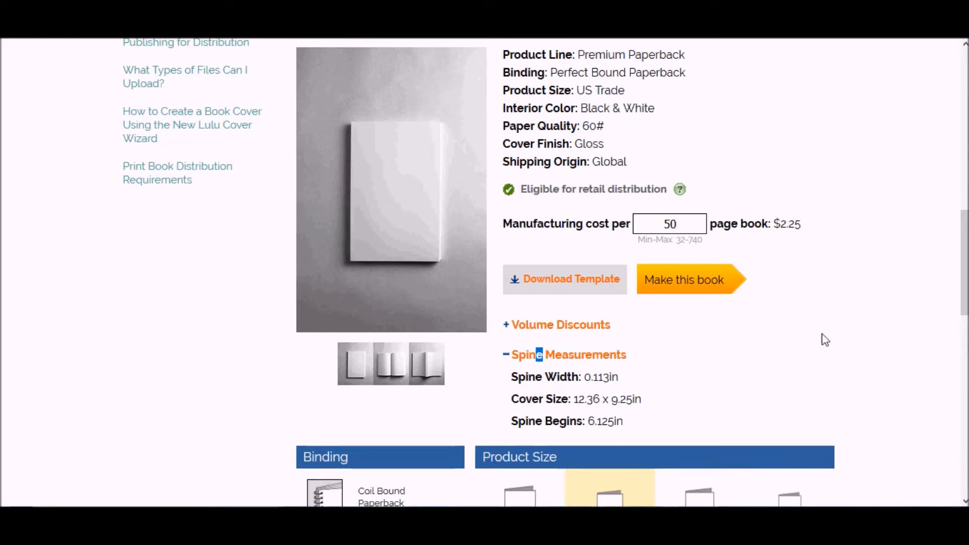
Step: Start making the US Trade paperback, title it "Please Don't Beg", and save with selling on Lulu, Amazon, Barnes & Noble and more
{"action": "left_click", "coordinate": [710, 295]}
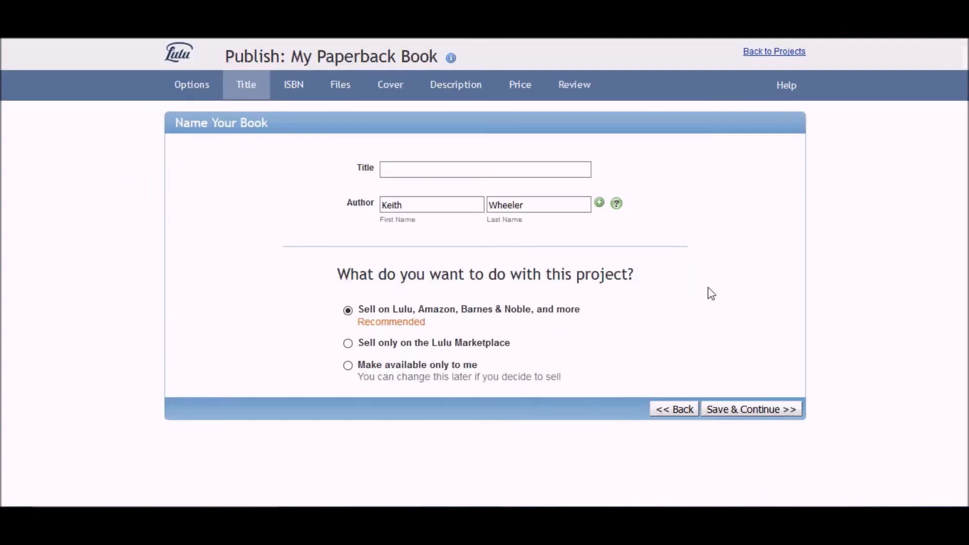
{"action": "left_click", "coordinate": [508, 173]}
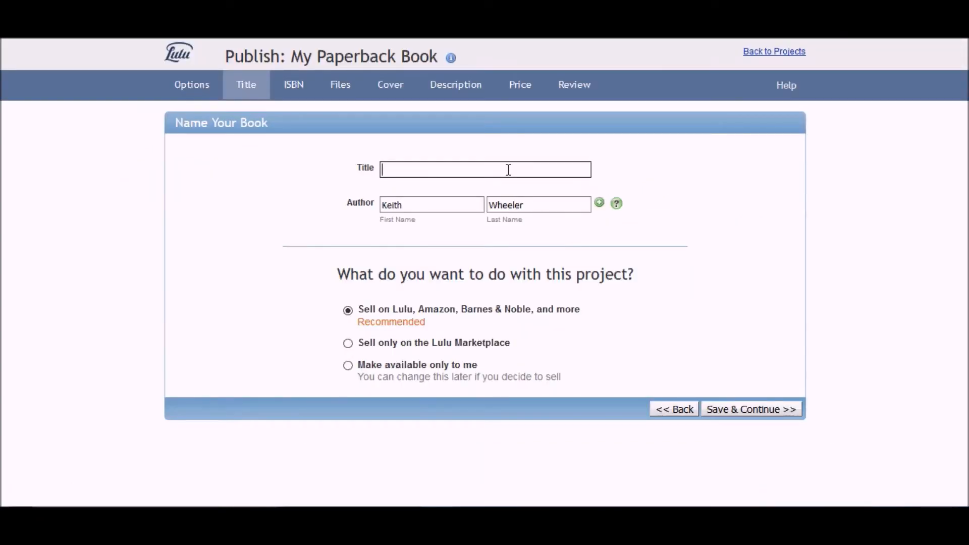
{"action": "type", "text": "Plea"}
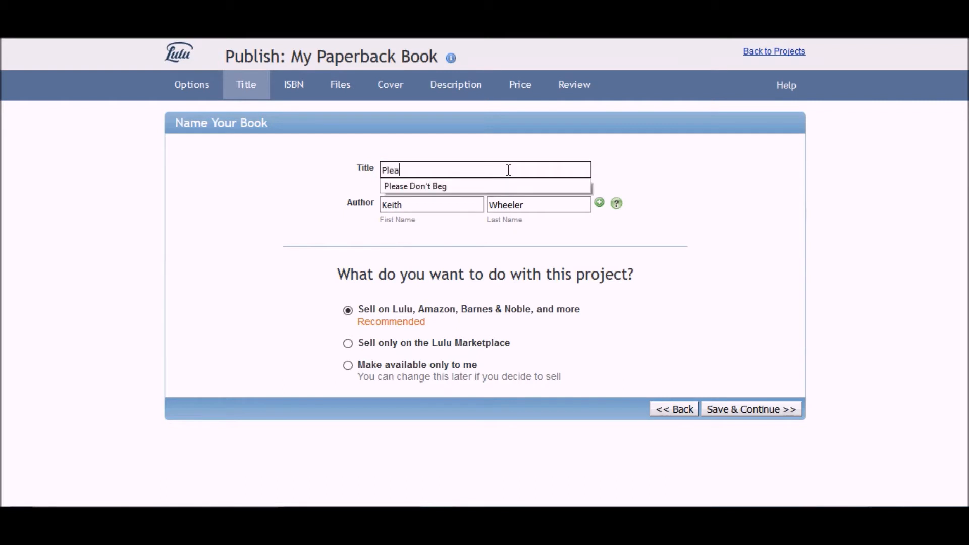
{"action": "type", "text": "se"}
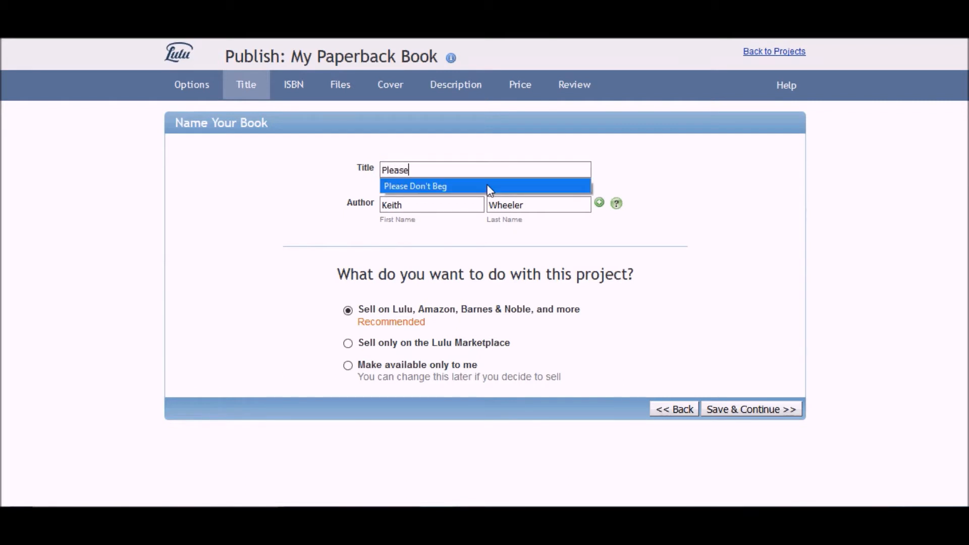
{"action": "left_click", "coordinate": [488, 187]}
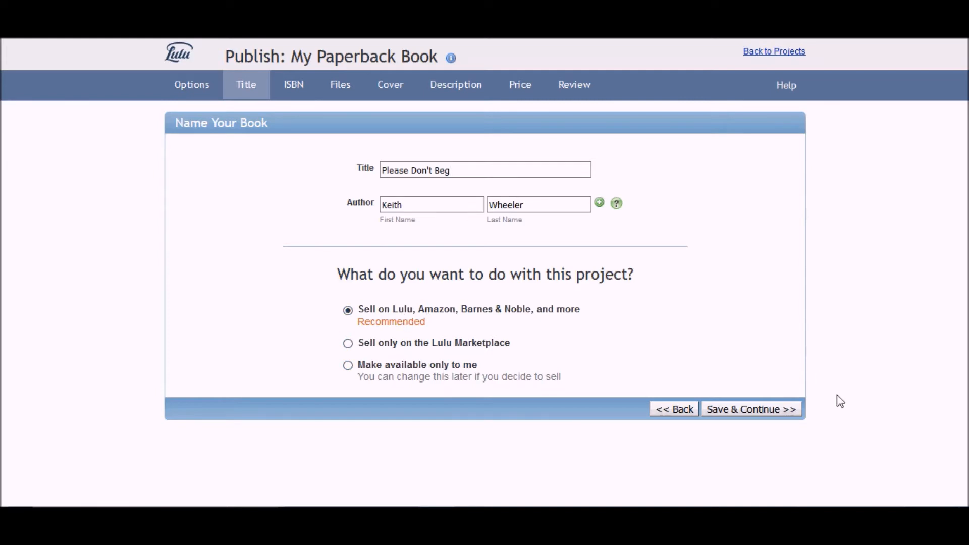
{"action": "left_click", "coordinate": [769, 410]}
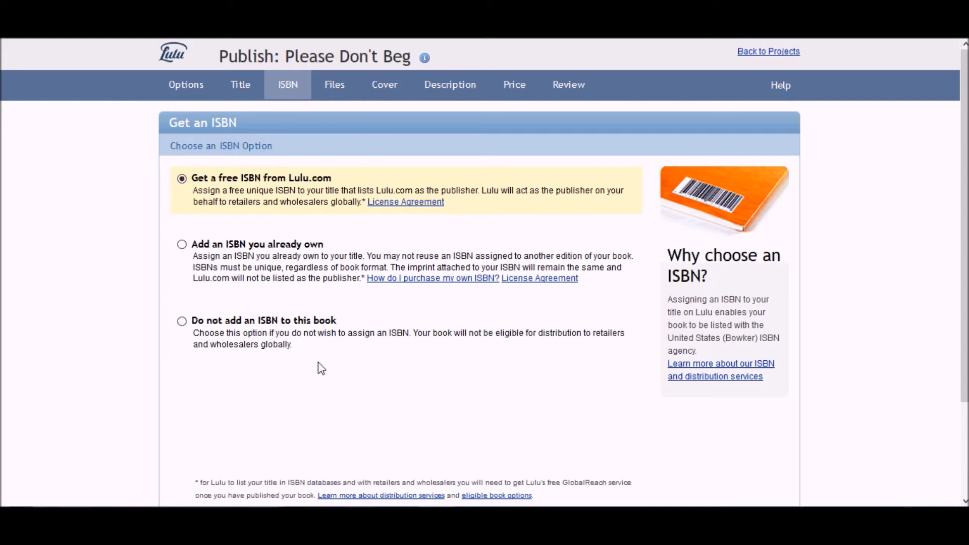
Step: Assign a free ISBN from Lulu.com to the book and continue to the file upload stage
{"action": "scroll", "coordinate": [584, 329], "scroll_direction": "down", "scroll_amount": 3}
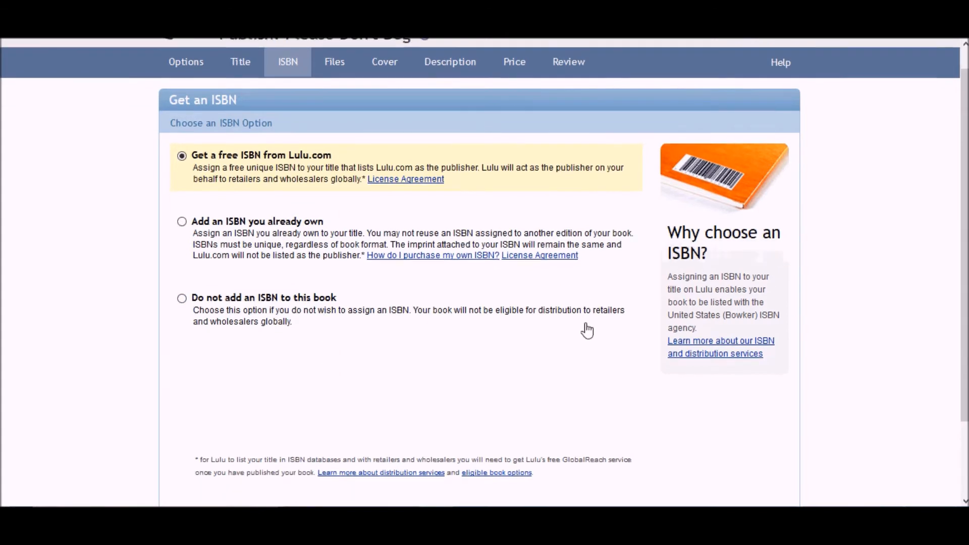
{"action": "left_click", "coordinate": [766, 440]}
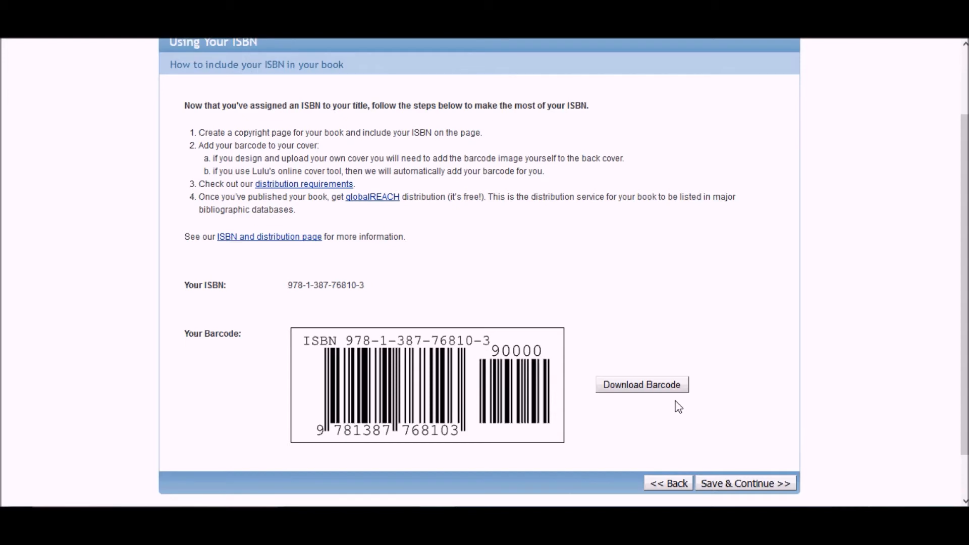
{"action": "left_click", "coordinate": [769, 488]}
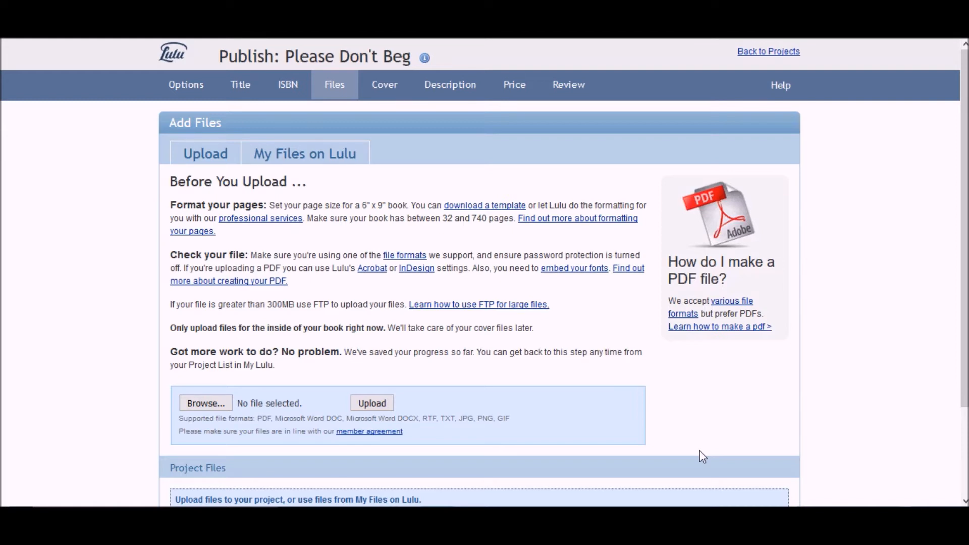
Step: Check the supported file formats and upload the manuscript "Please don't beg_Lulu.doc" to the project
{"action": "left_click", "coordinate": [405, 256]}
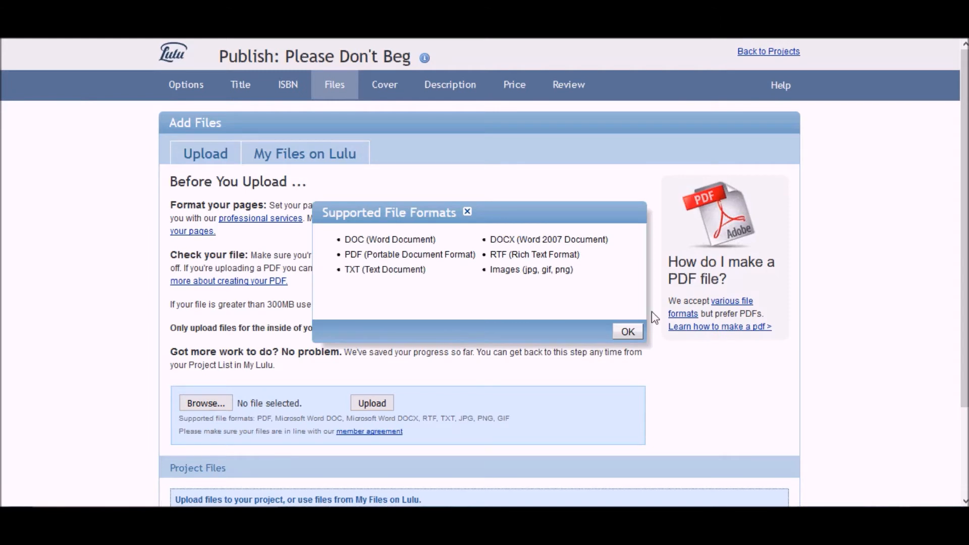
{"action": "left_click", "coordinate": [631, 333]}
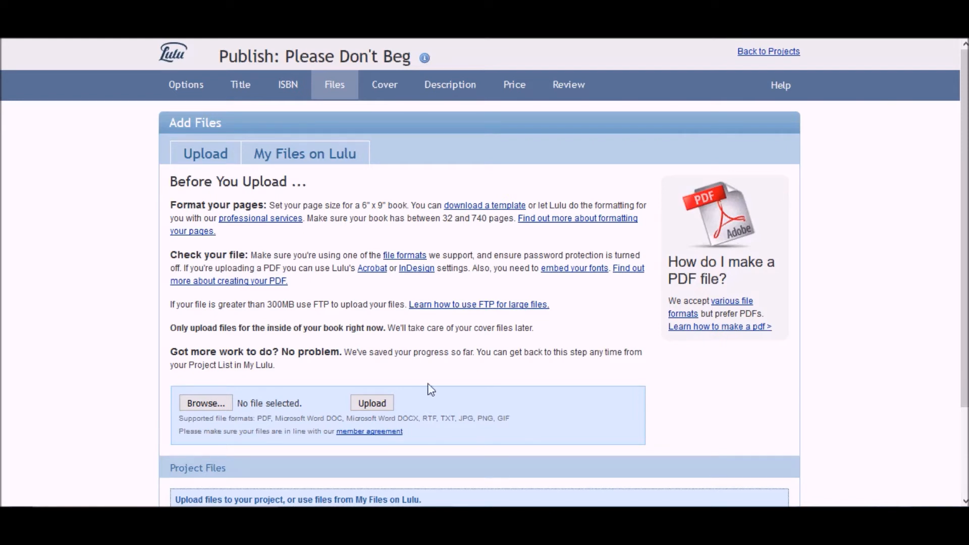
{"action": "left_click", "coordinate": [211, 408]}
{"action": "double_click", "coordinate": [167, 150]}
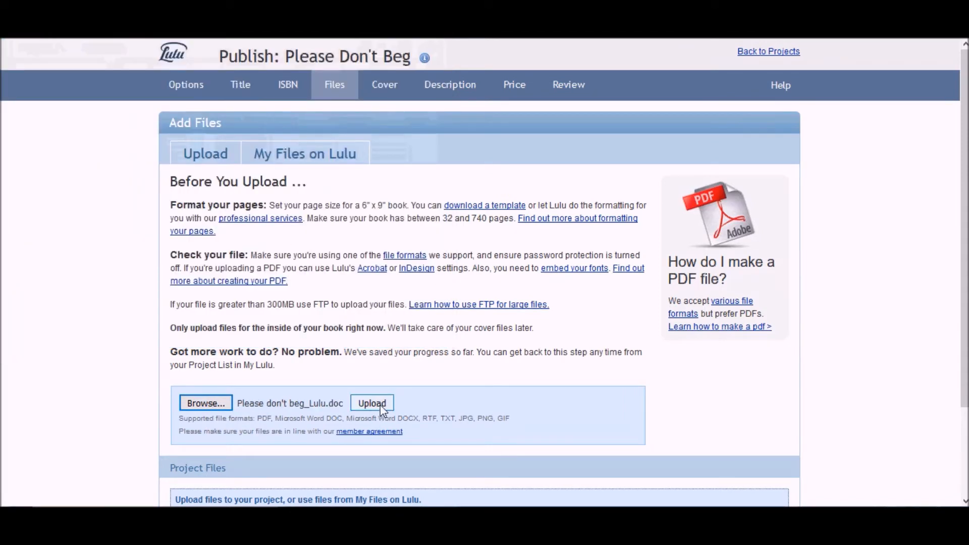
{"action": "left_click", "coordinate": [372, 406]}
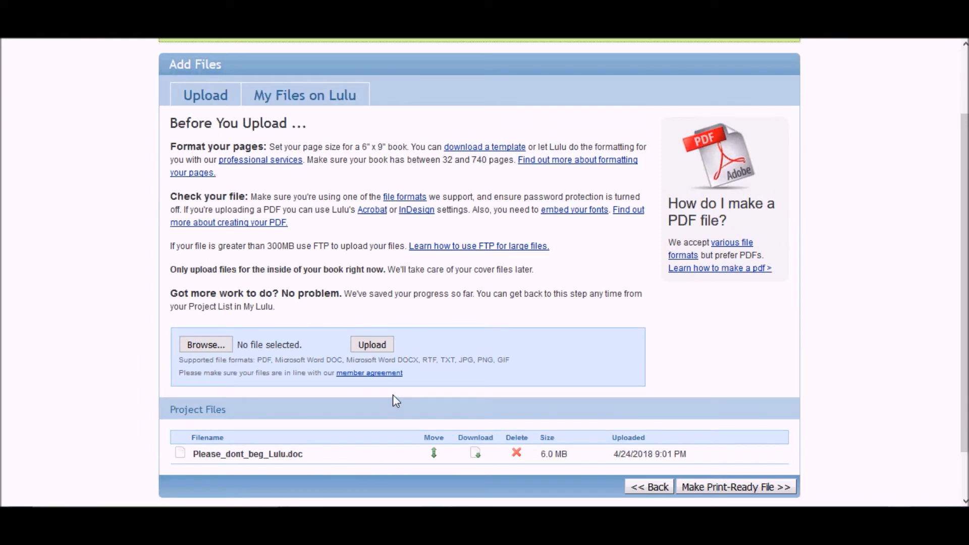
Step: Generate the print-ready file from the uploaded manuscript
{"action": "scroll", "coordinate": [633, 363], "scroll_direction": "up", "scroll_amount": 3}
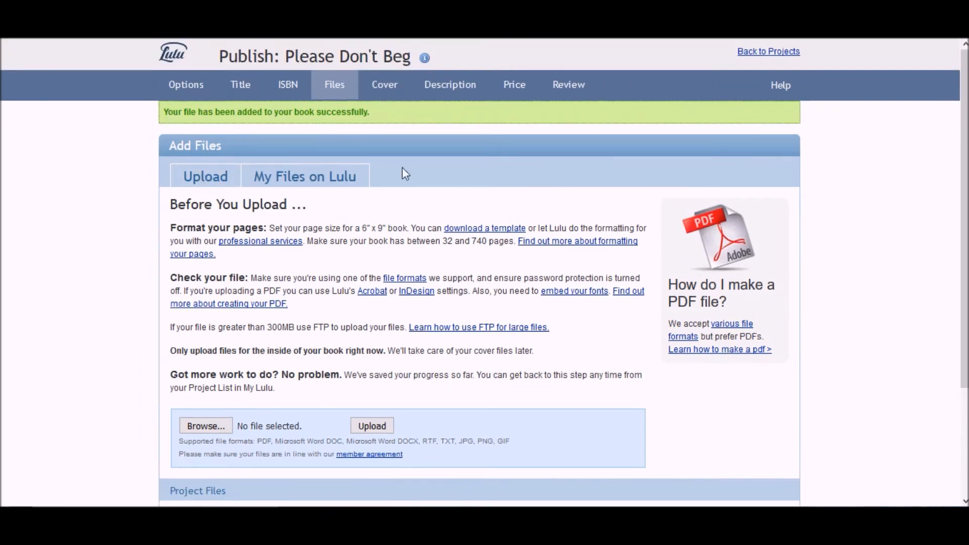
{"action": "scroll", "coordinate": [520, 367], "scroll_direction": "down", "scroll_amount": 5}
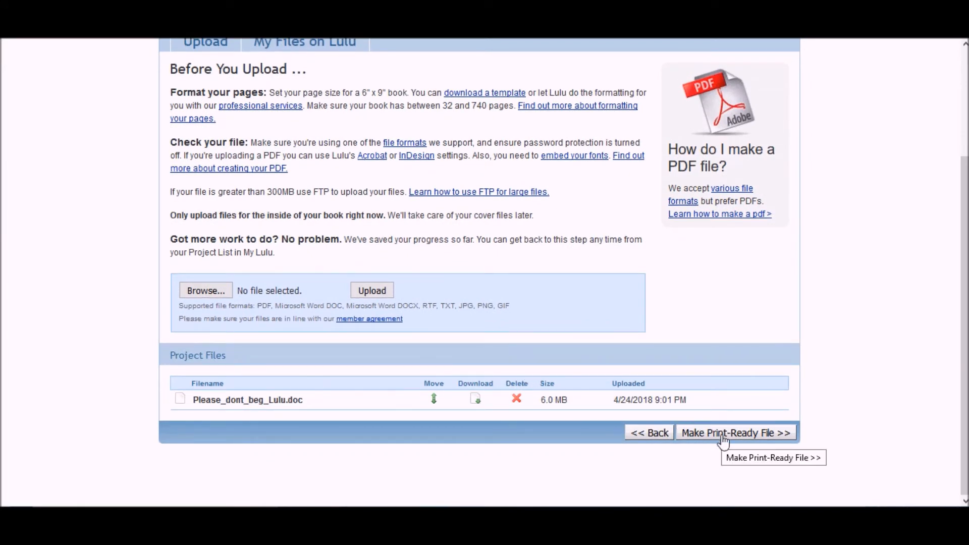
{"action": "left_click", "coordinate": [723, 437]}
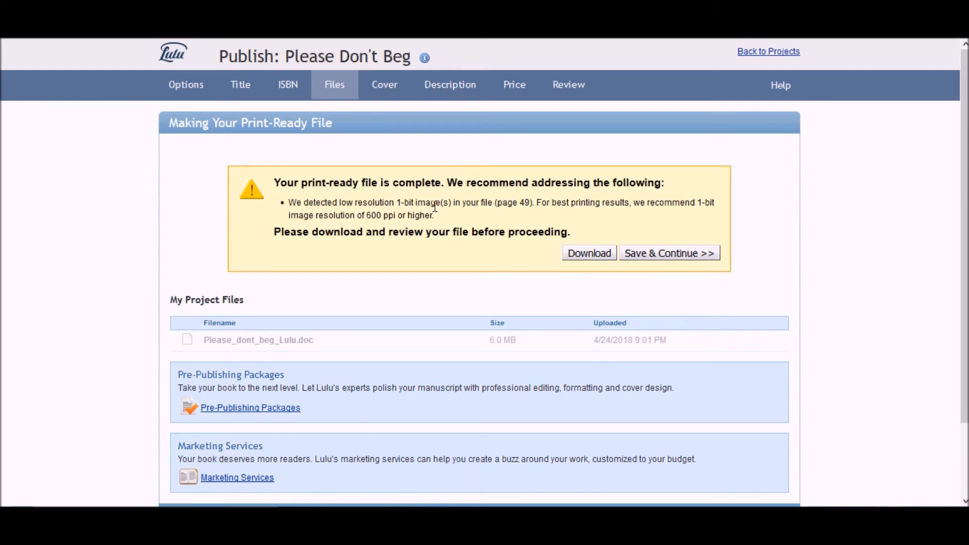
Step: Download the print-ready PDF and look through its pages to check the interior layout
{"action": "left_click", "coordinate": [600, 258]}
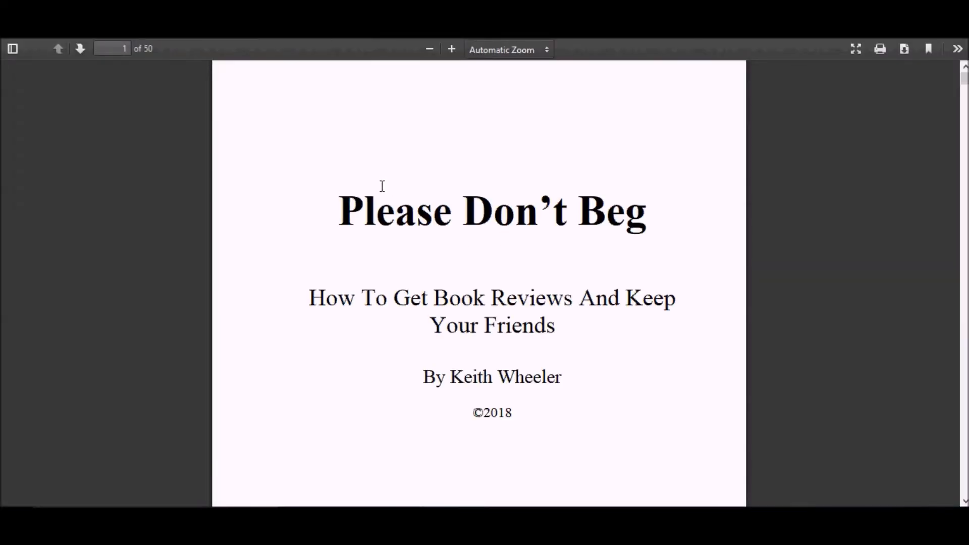
{"action": "scroll", "coordinate": [382, 186], "scroll_direction": "down", "scroll_amount": 10}
{"action": "scroll", "coordinate": [382, 193], "scroll_direction": "down", "scroll_amount": 4}
{"action": "scroll", "coordinate": [381, 194], "scroll_direction": "up", "scroll_amount": 12}
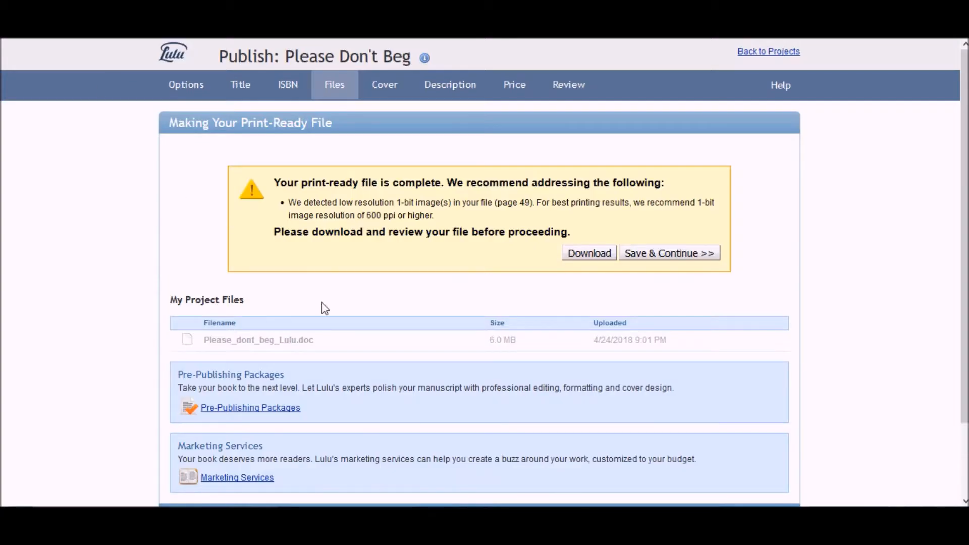
Step: Accept the print-ready interior file and continue to the cover stage
{"action": "scroll", "coordinate": [323, 303], "scroll_direction": "down", "scroll_amount": 1}
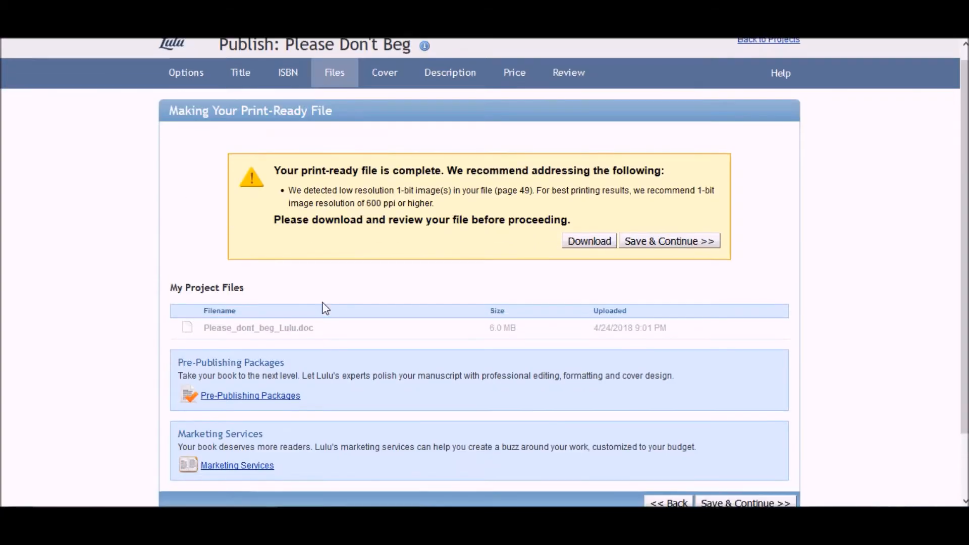
{"action": "scroll", "coordinate": [326, 308], "scroll_direction": "down", "scroll_amount": 2}
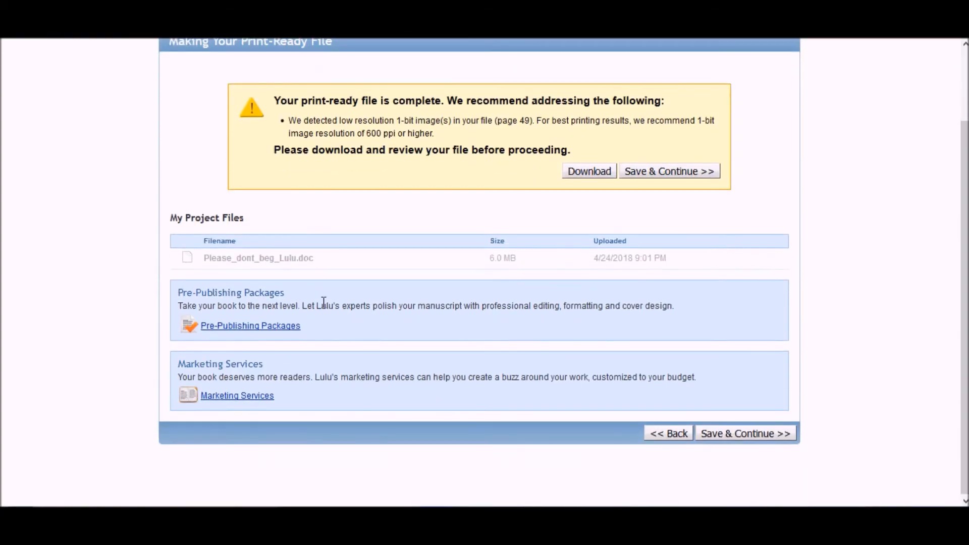
{"action": "left_click", "coordinate": [748, 434]}
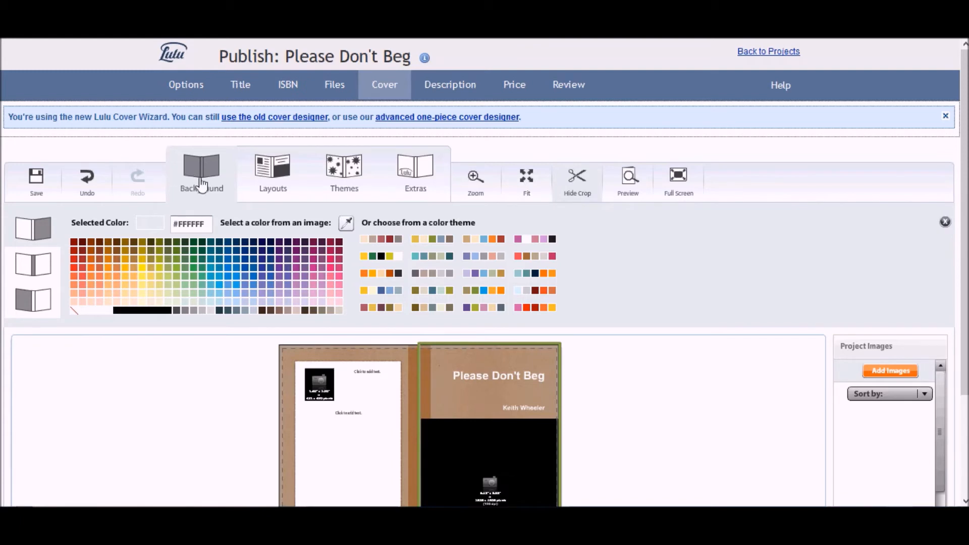
Step: Look through the cover wizard's layouts, themes and extras, including the option to show the Lulu URL on the back cover
{"action": "left_click", "coordinate": [276, 182]}
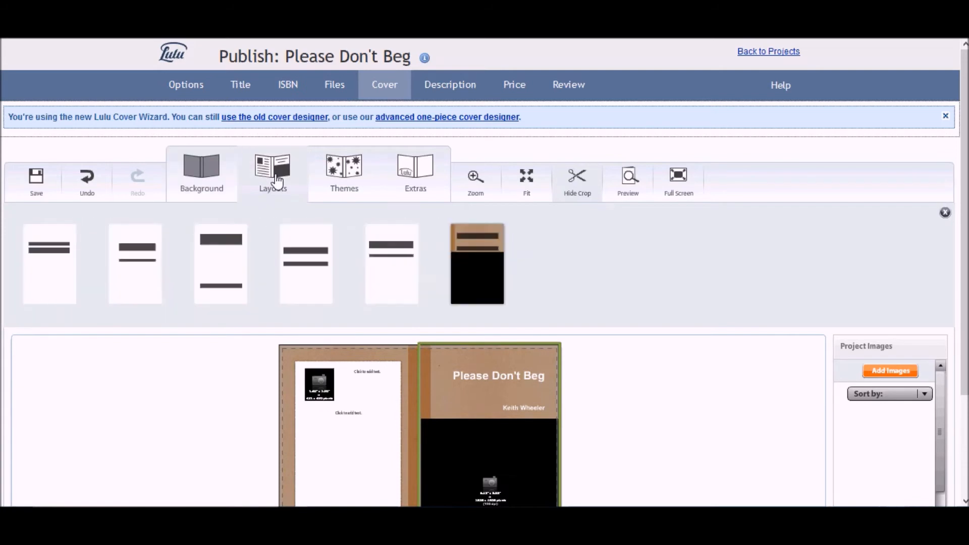
{"action": "left_click", "coordinate": [343, 178]}
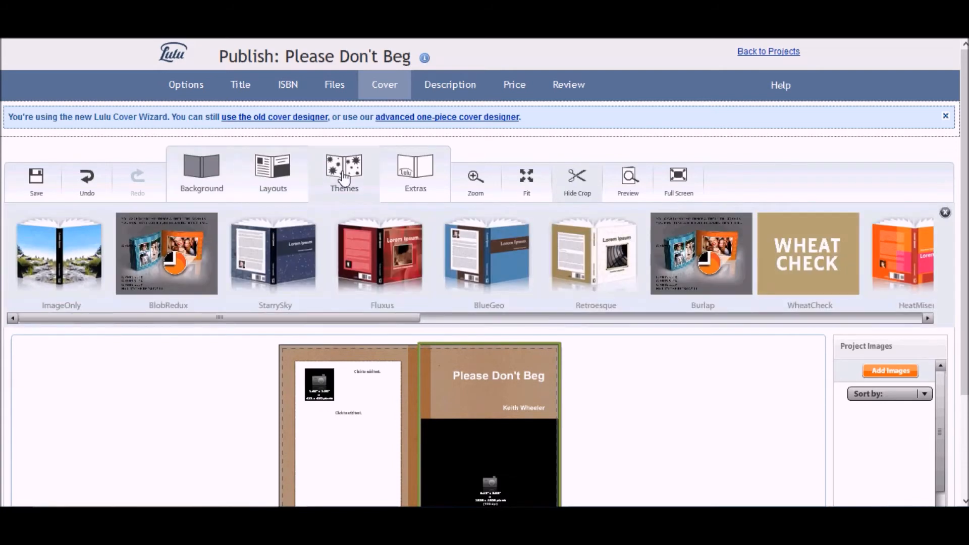
{"action": "left_click", "coordinate": [411, 183]}
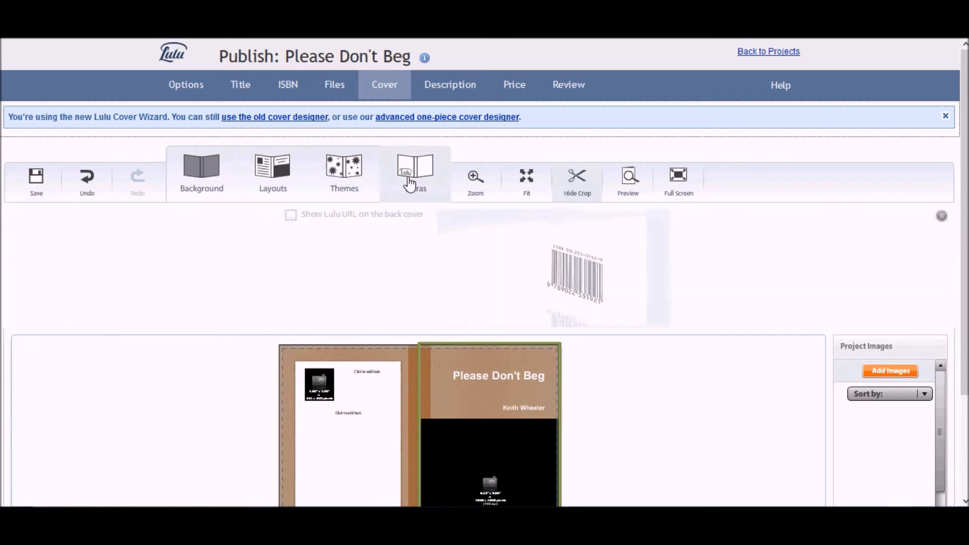
{"action": "left_click", "coordinate": [362, 216]}
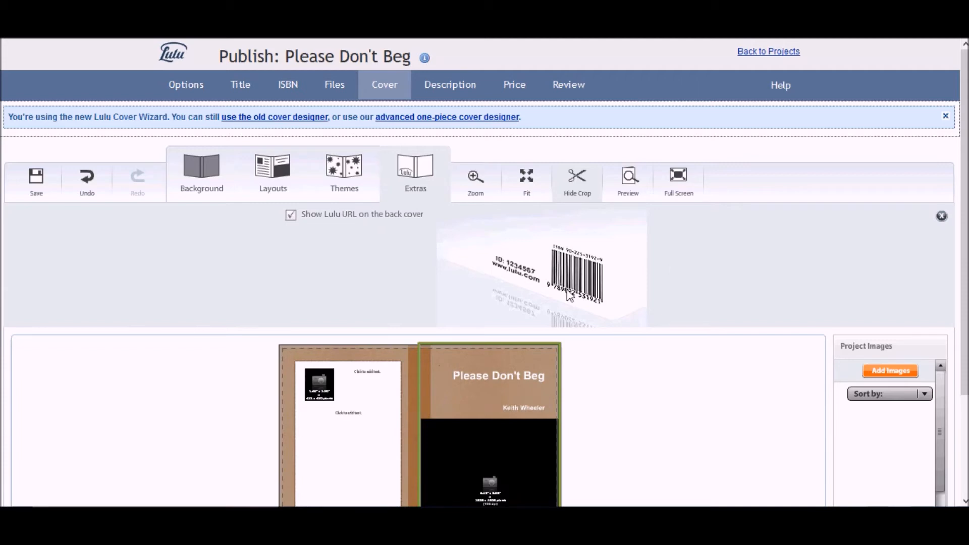
{"action": "left_click", "coordinate": [421, 190]}
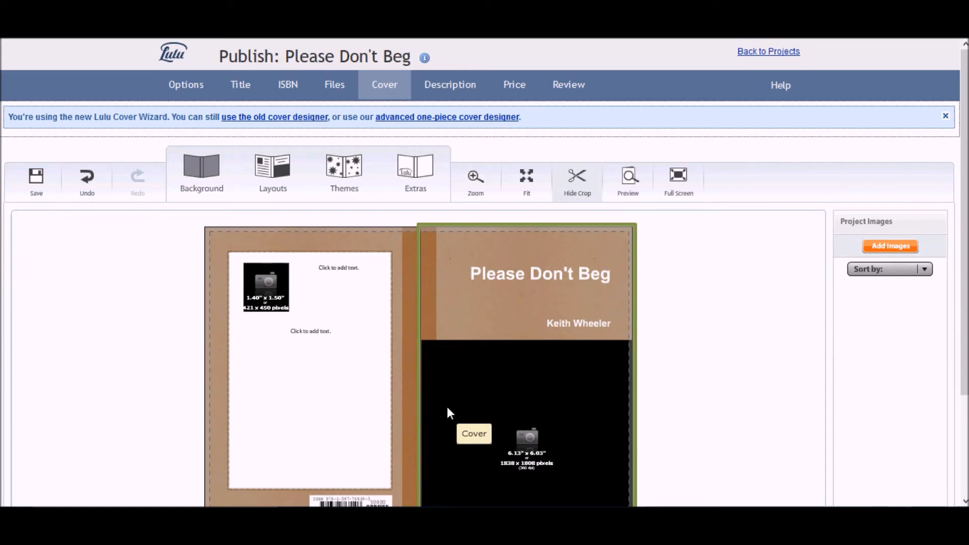
Step: Switch to the advanced one-piece cover designer and upload the cover file "Don't Beg Cover_WithISBN.pdf"
{"action": "left_click", "coordinate": [435, 123]}
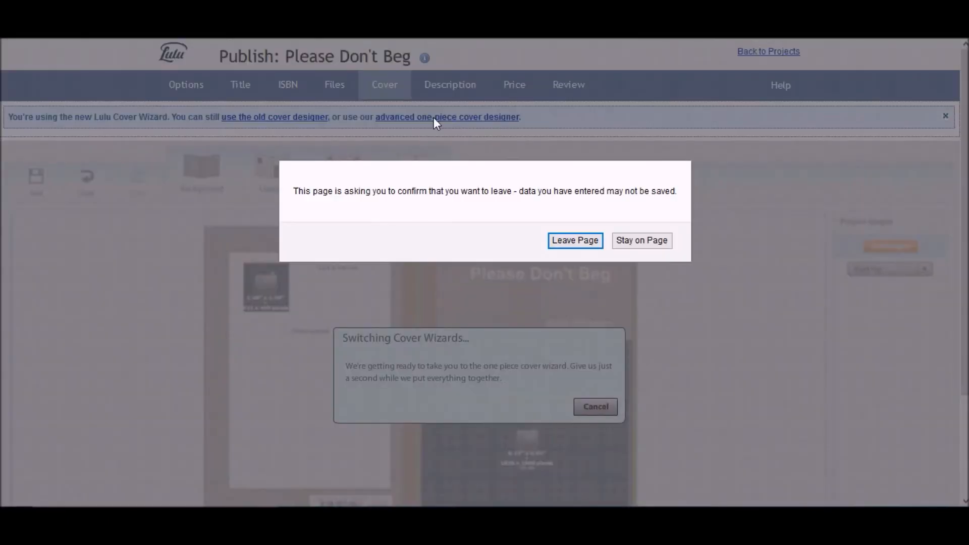
{"action": "left_click", "coordinate": [571, 244]}
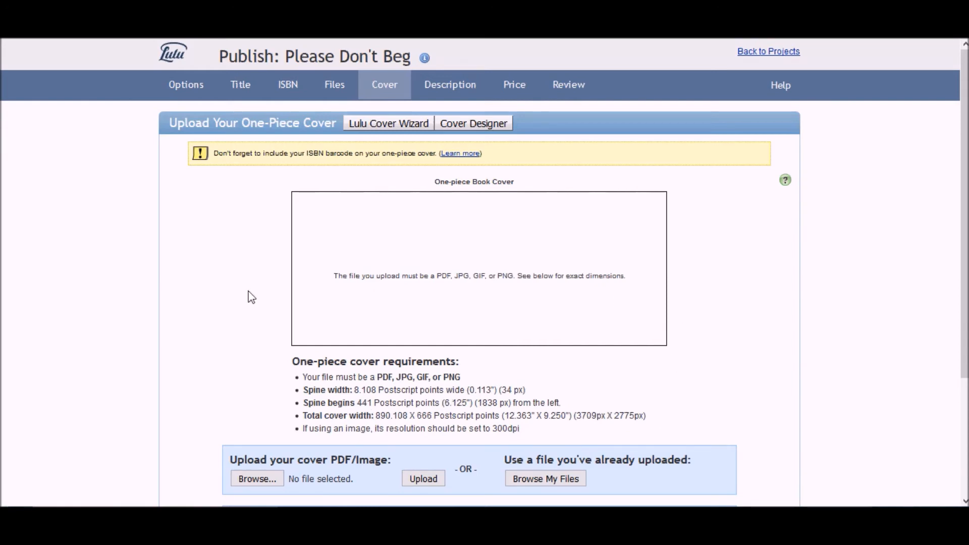
{"action": "left_click", "coordinate": [262, 480]}
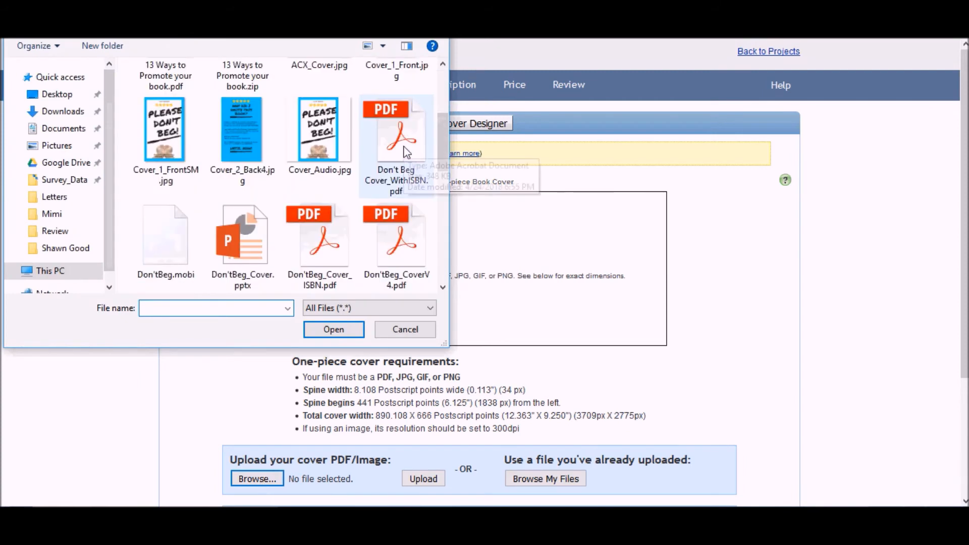
{"action": "double_click", "coordinate": [404, 146]}
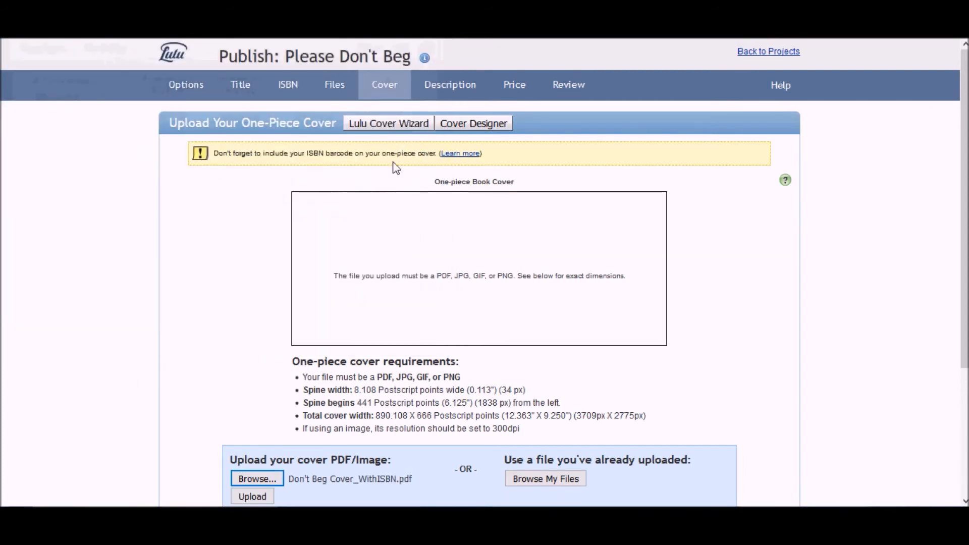
{"action": "left_click", "coordinate": [252, 497]}
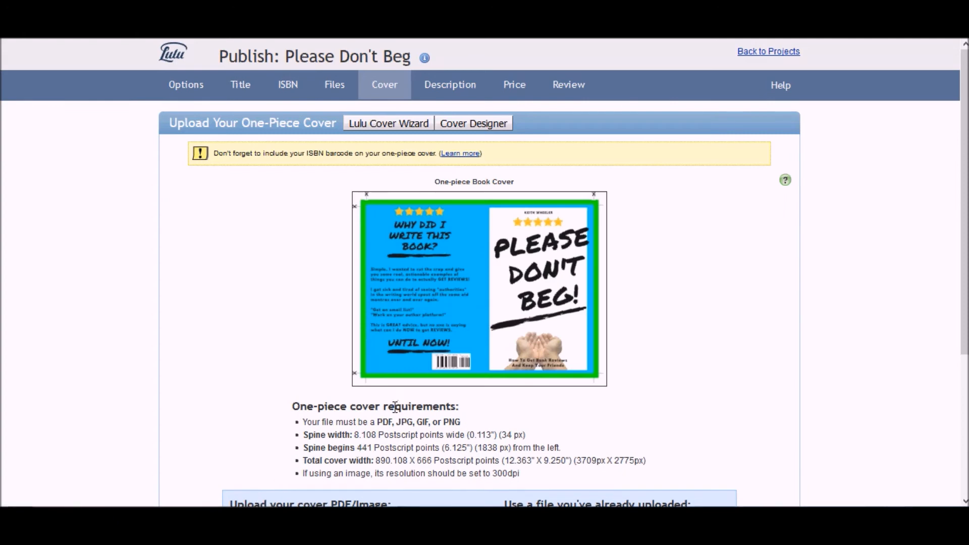
Step: Generate the print-ready cover from the uploaded file and continue to the project description
{"action": "scroll", "coordinate": [439, 382], "scroll_direction": "down", "scroll_amount": 4}
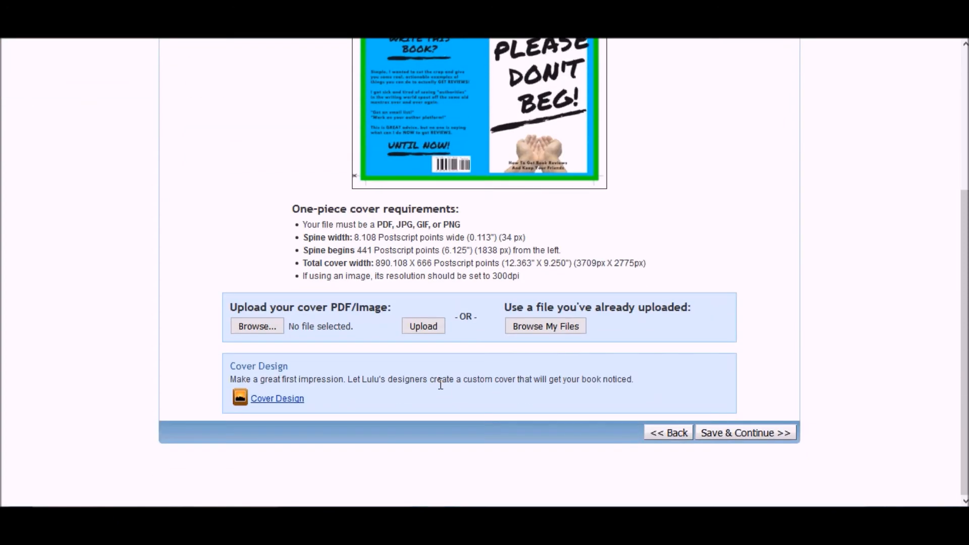
{"action": "left_click", "coordinate": [769, 432]}
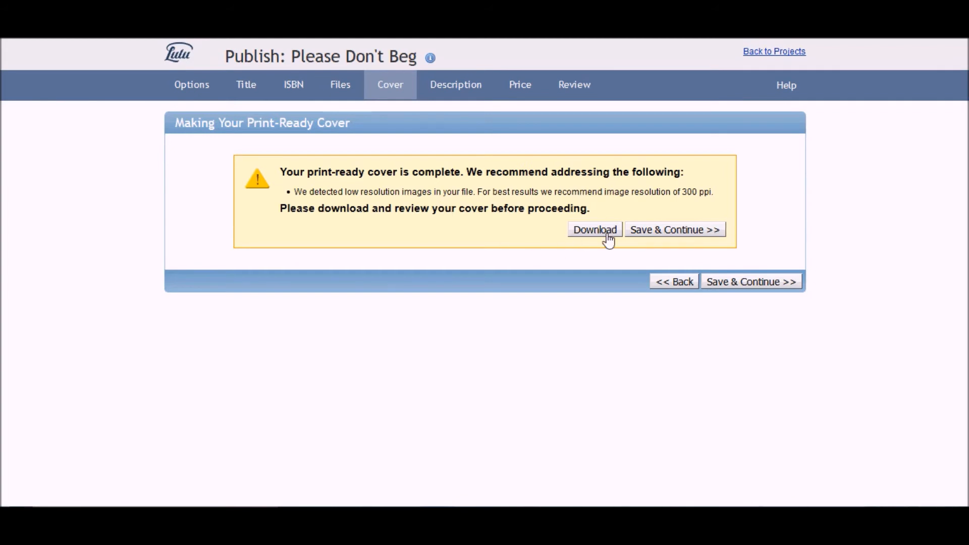
{"action": "left_click", "coordinate": [752, 282]}
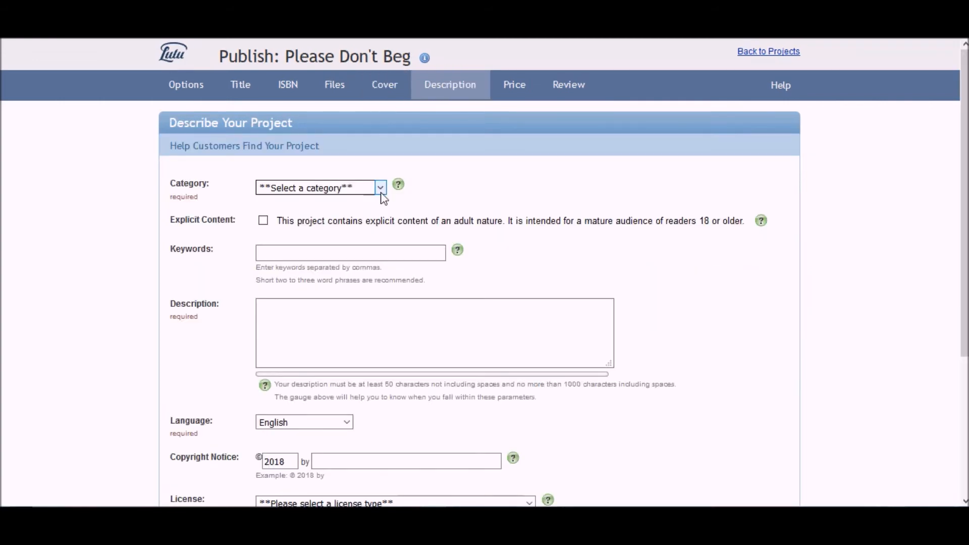
Step: Set the book's category to Reference
{"action": "left_click", "coordinate": [380, 188]}
{"action": "scroll", "coordinate": [325, 308], "scroll_direction": "down", "scroll_amount": 6}
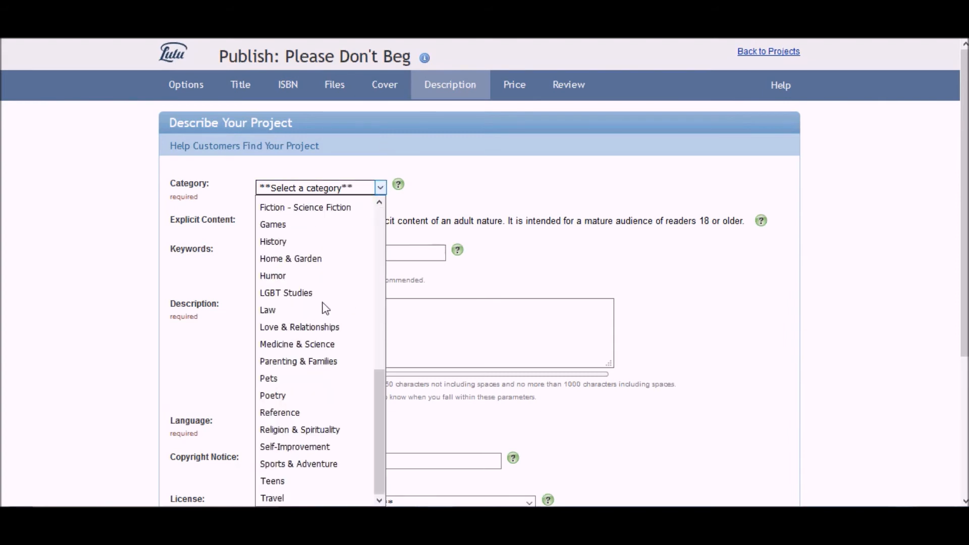
{"action": "left_click", "coordinate": [310, 413]}
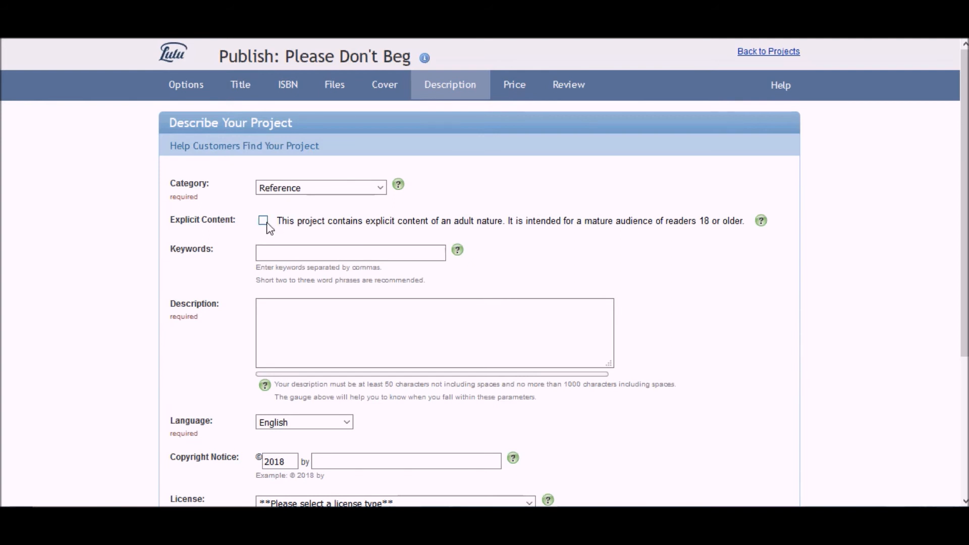
Step: Enter the keywords "self-publish book reviews, getting reviews," and the description "This is a book to help indie authors get reviews for their self-published books"
{"action": "left_click", "coordinate": [415, 258]}
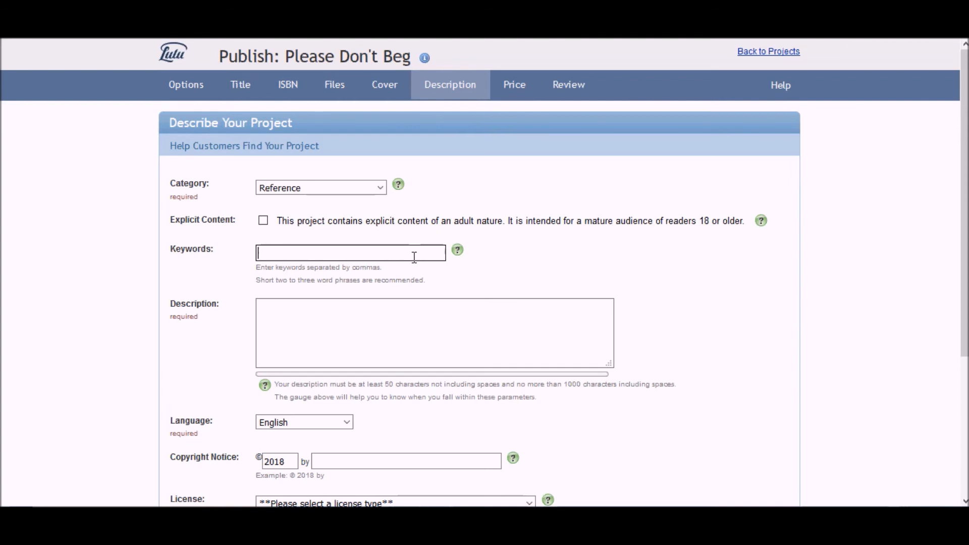
{"action": "type", "text": "self-publish book reviews, getting reviews,"}
{"action": "key", "text": "Tab"}
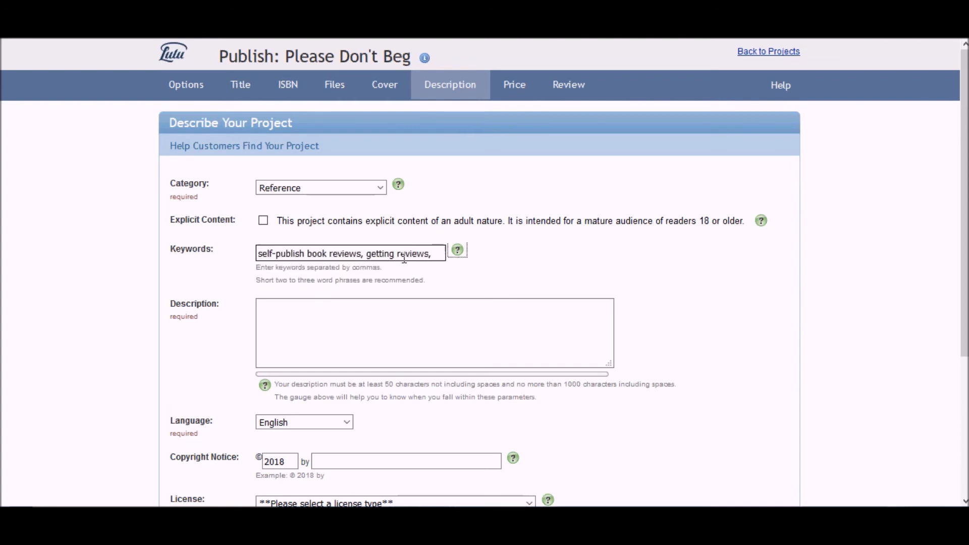
{"action": "left_click", "coordinate": [342, 338]}
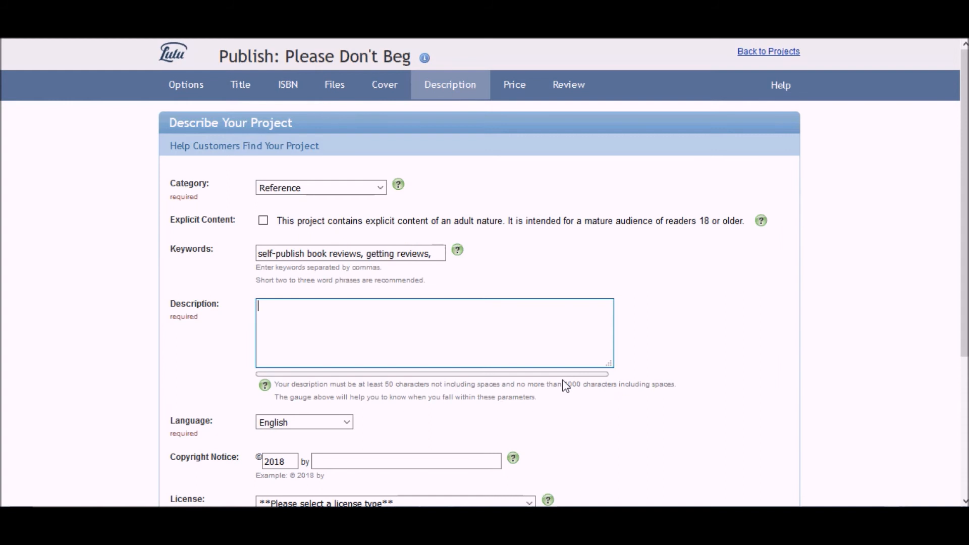
{"action": "type", "text": "This is a book to help indie authors get reviews for their self-published books"}
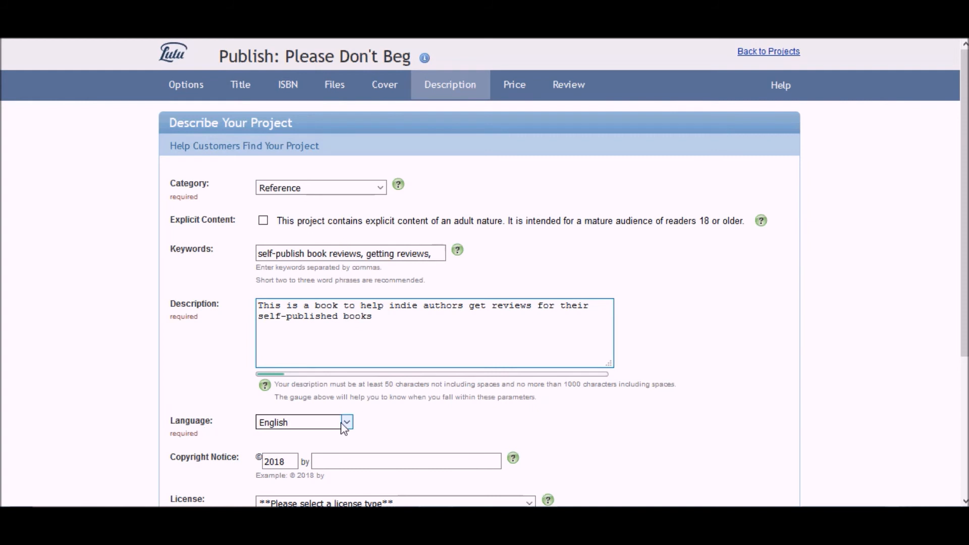
Step: Enter the author's full name in the copyright notice and choose the Standard Copyright License
{"action": "scroll", "coordinate": [347, 428], "scroll_direction": "down", "scroll_amount": 3}
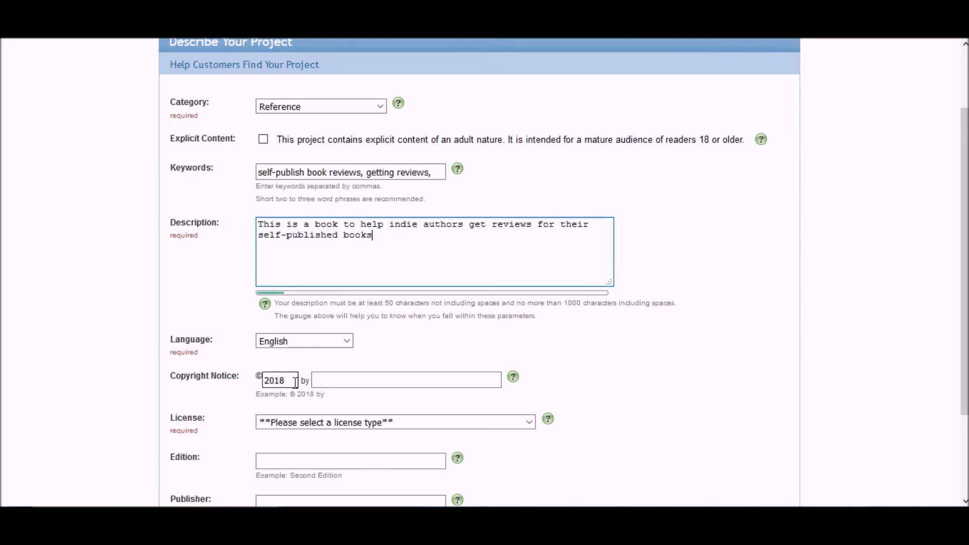
{"action": "left_click", "coordinate": [340, 380]}
{"action": "type", "text": "Keith Wheeler"}
{"action": "left_click", "coordinate": [338, 427]}
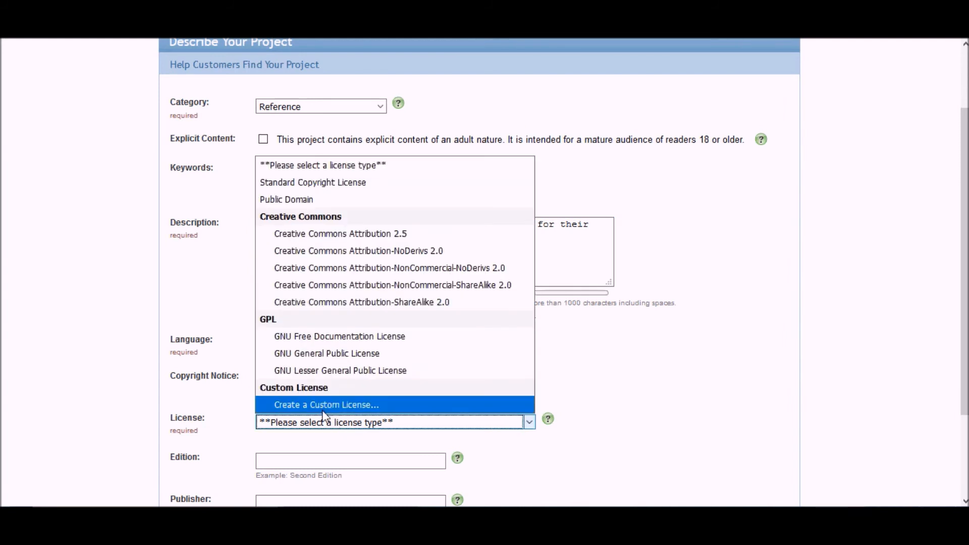
{"action": "left_click", "coordinate": [353, 190]}
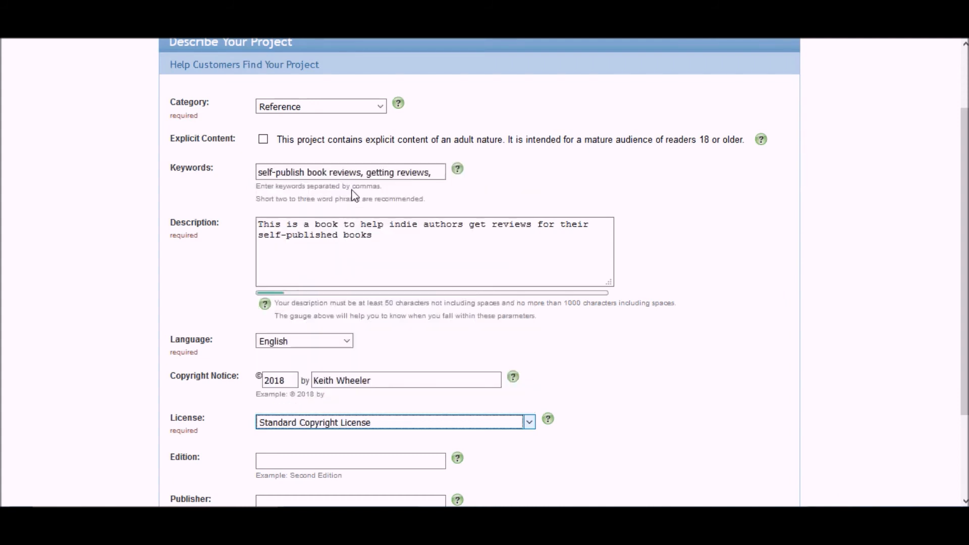
Step: Leave the edition and publisher blank, then save the project description and continue to pricing
{"action": "left_click", "coordinate": [308, 464]}
{"action": "left_click", "coordinate": [141, 449]}
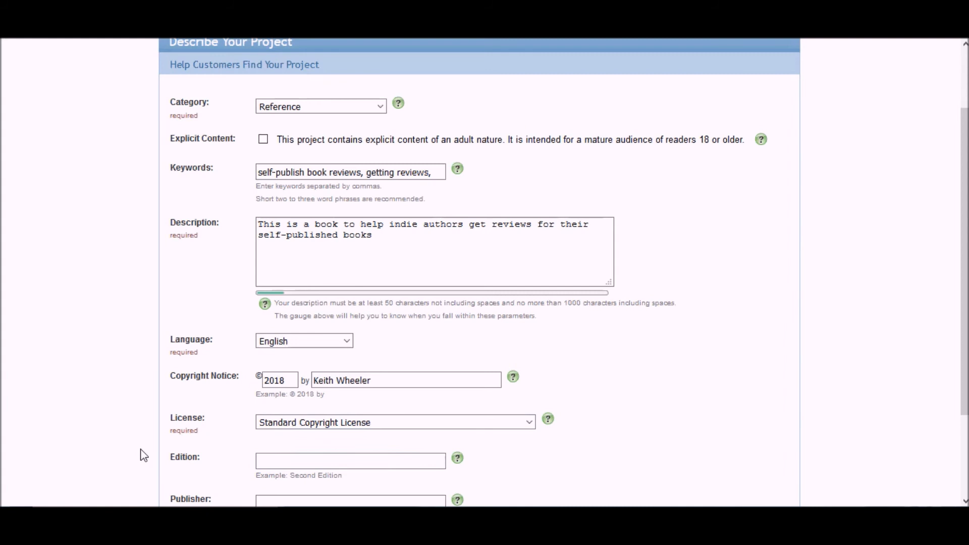
{"action": "scroll", "coordinate": [141, 449], "scroll_direction": "down", "scroll_amount": 1}
{"action": "scroll", "coordinate": [142, 453], "scroll_direction": "down", "scroll_amount": 2}
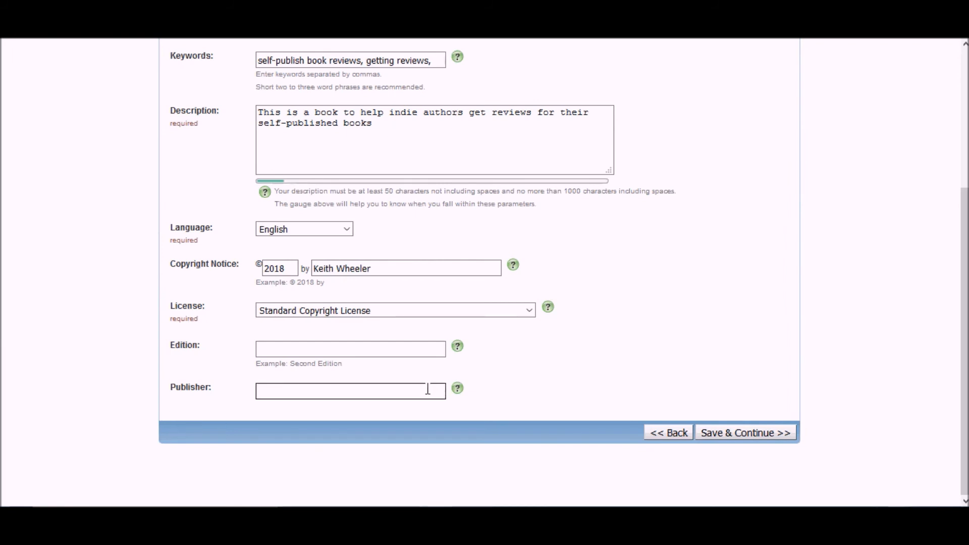
{"action": "left_click", "coordinate": [725, 442]}
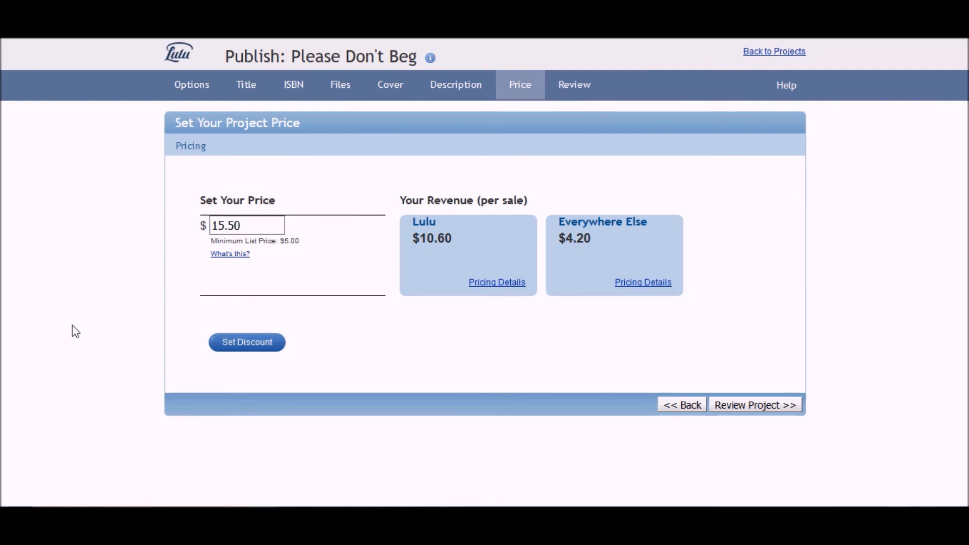
{"action": "left_click", "coordinate": [262, 230]}
{"action": "left_click_drag", "start_coordinate": [247, 225], "coordinate": [210, 222]}
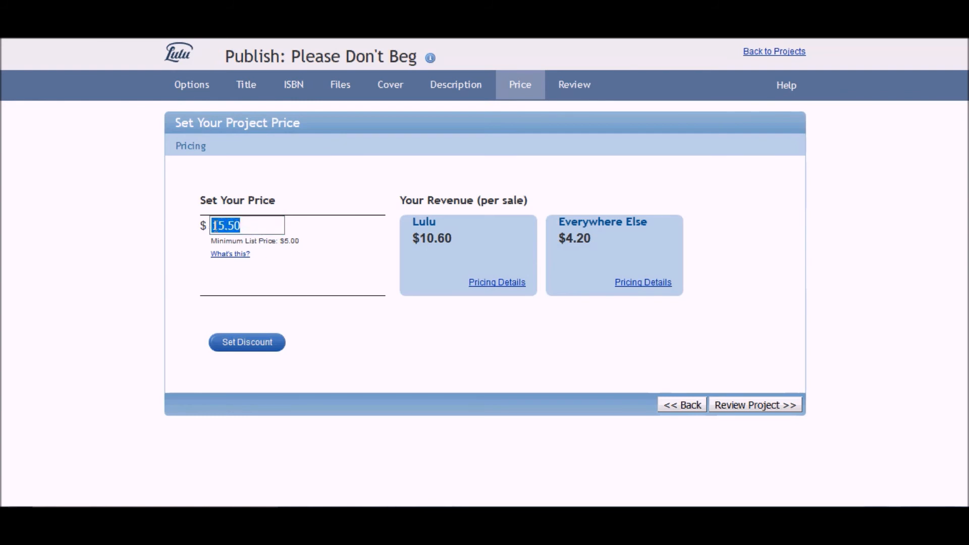
{"action": "left_click", "coordinate": [307, 250]}
{"action": "left_click", "coordinate": [269, 226]}
Step: Try out 60%, 10% and 40% discounts on the Lulu.com list price, then cancel without applying a discount
{"action": "left_click", "coordinate": [227, 348]}
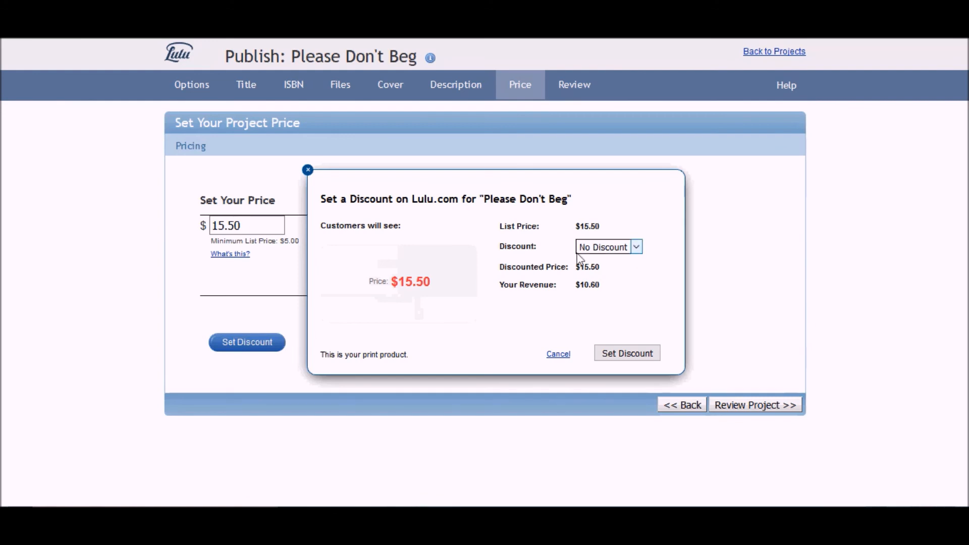
{"action": "left_click", "coordinate": [636, 247]}
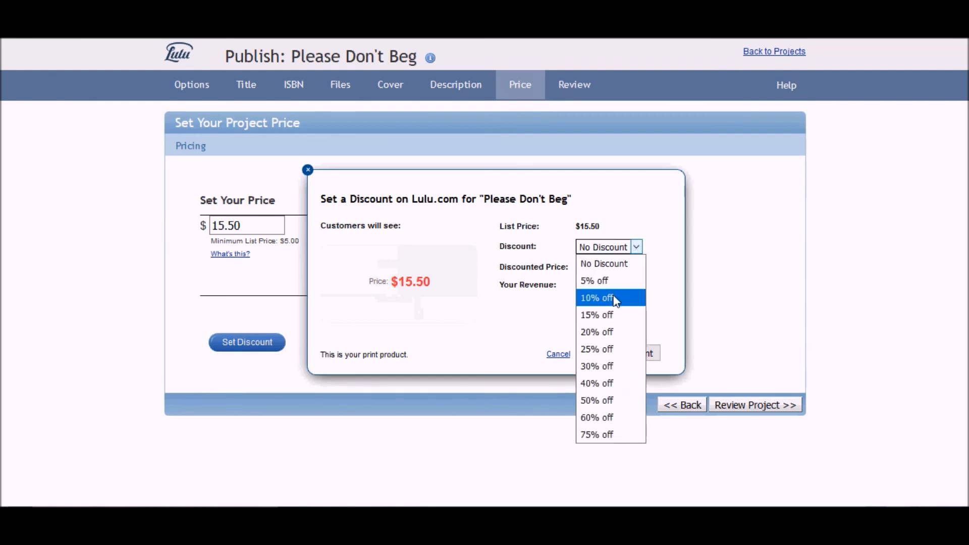
{"action": "left_click", "coordinate": [615, 418]}
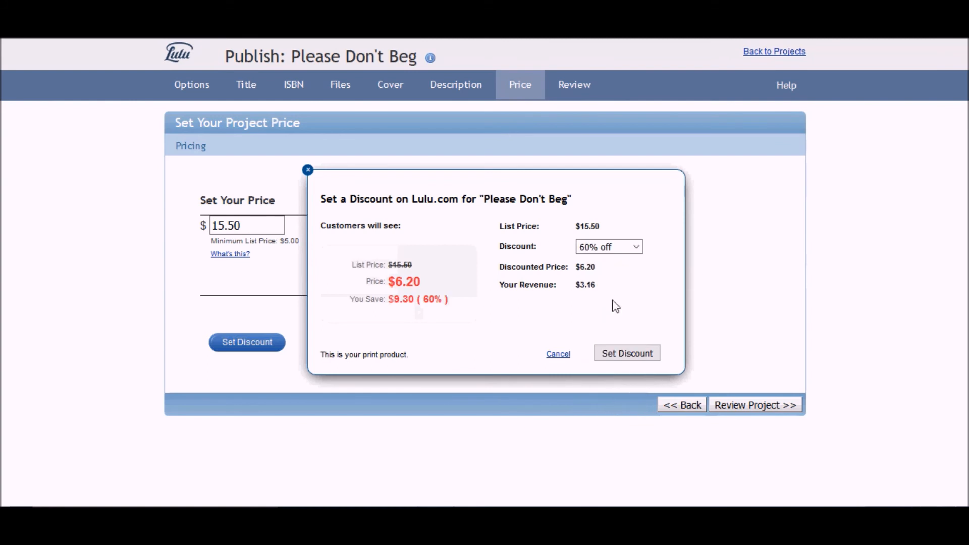
{"action": "scroll", "coordinate": [616, 255], "scroll_direction": "up", "scroll_amount": 7}
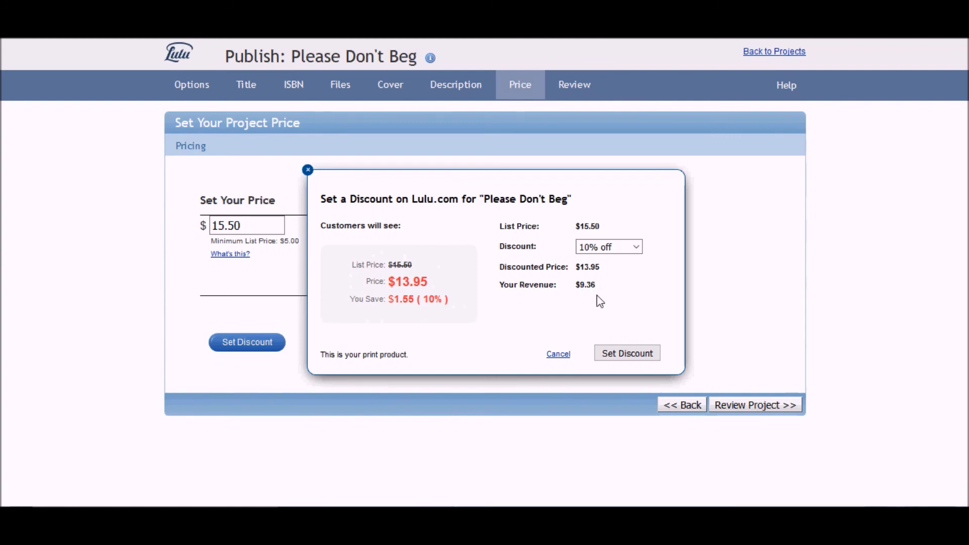
{"action": "left_click", "coordinate": [636, 247]}
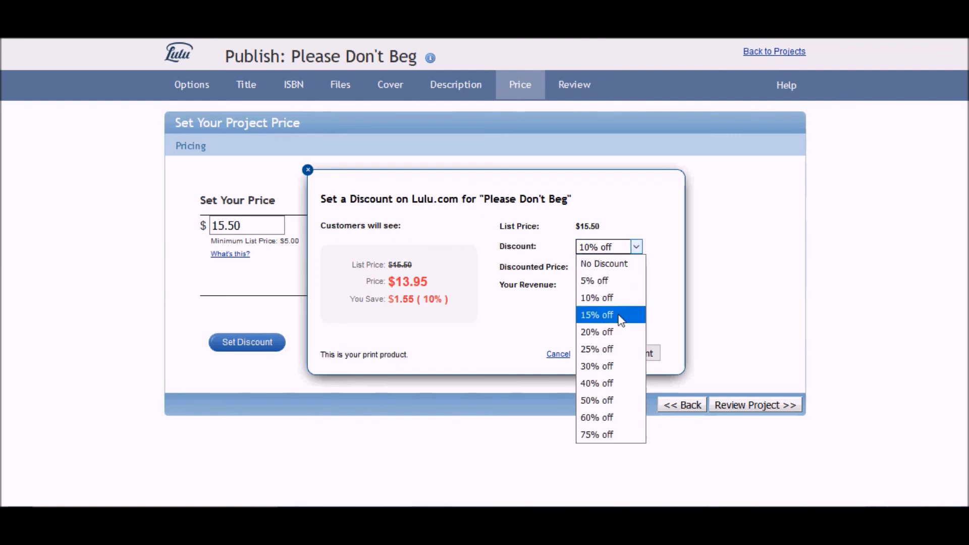
{"action": "left_click", "coordinate": [605, 389]}
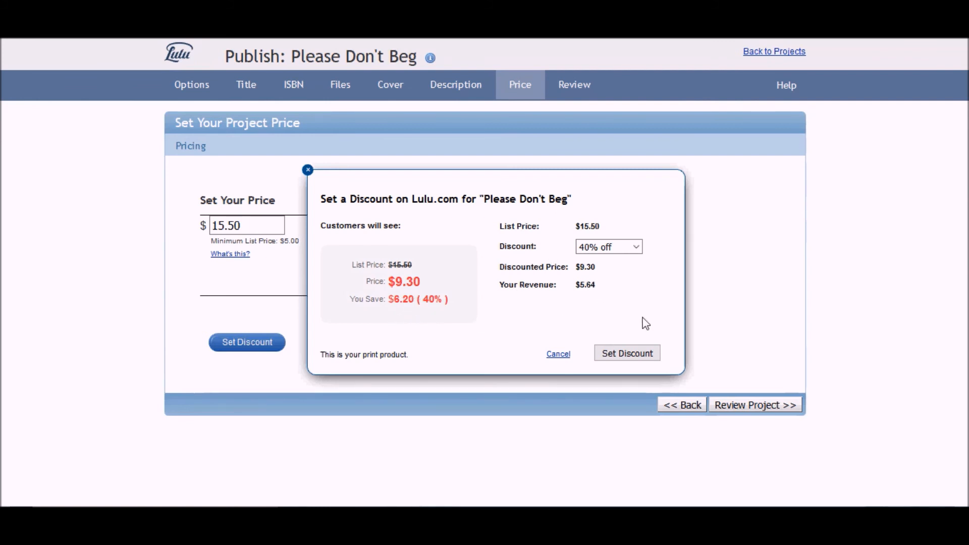
{"action": "left_click", "coordinate": [557, 355]}
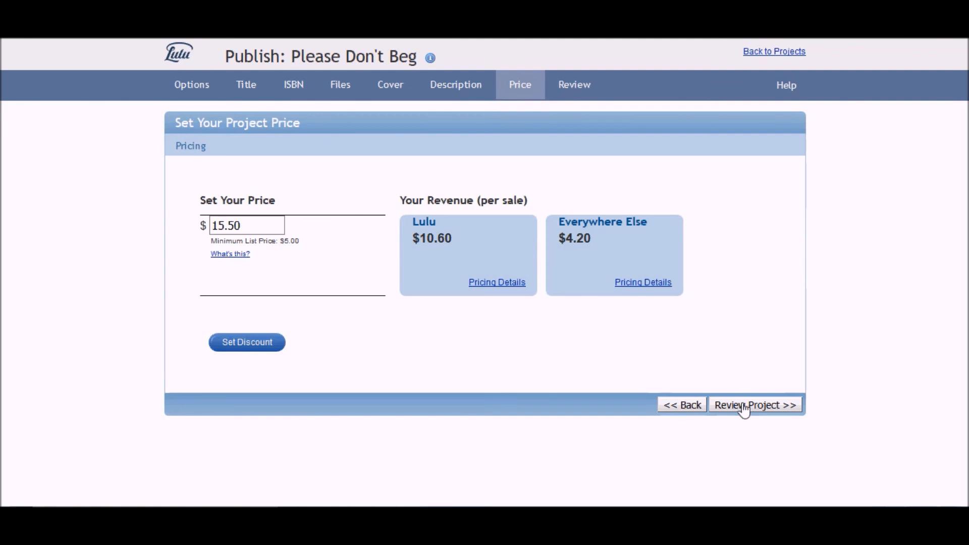